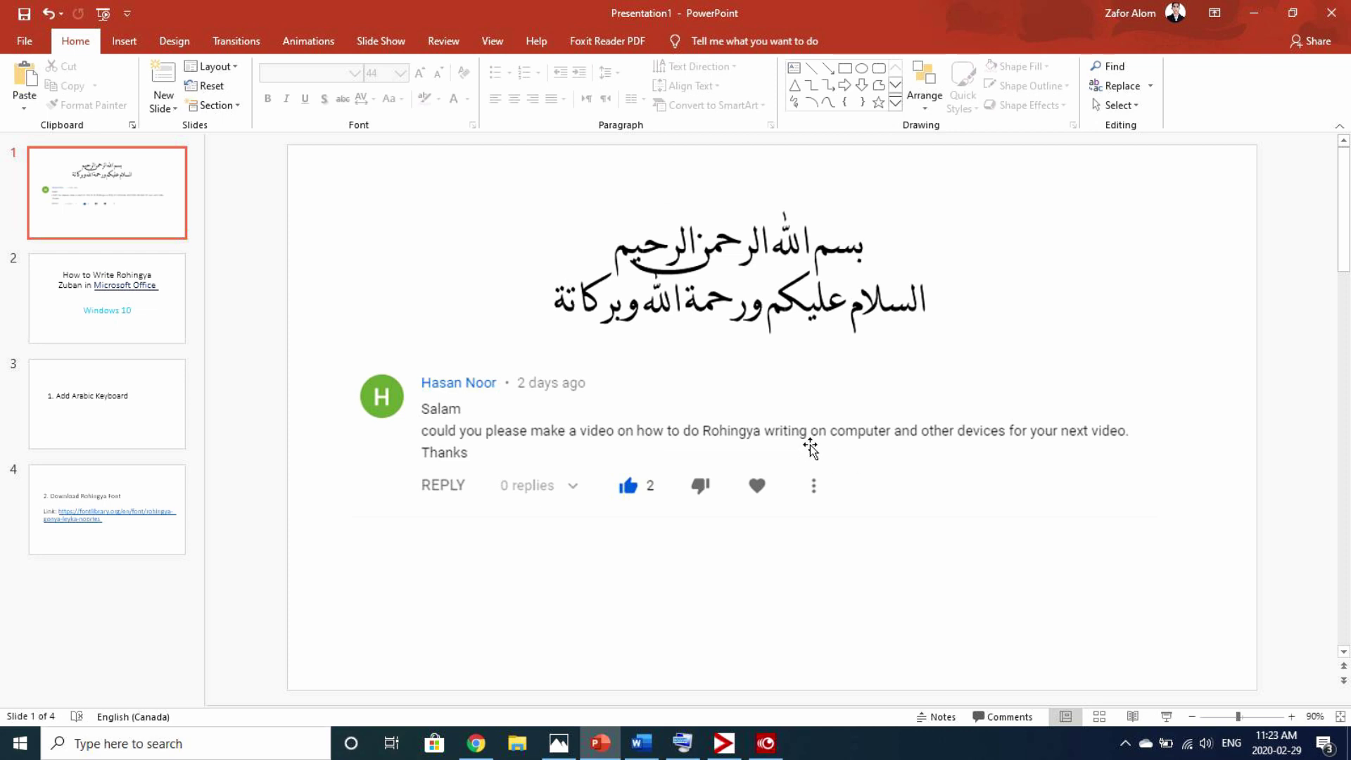
Go through the presentation's slides on writing Rohingya Zuban in Microsoft Office on Windows 10 and adding an Arabic keyboard
click(138, 314)
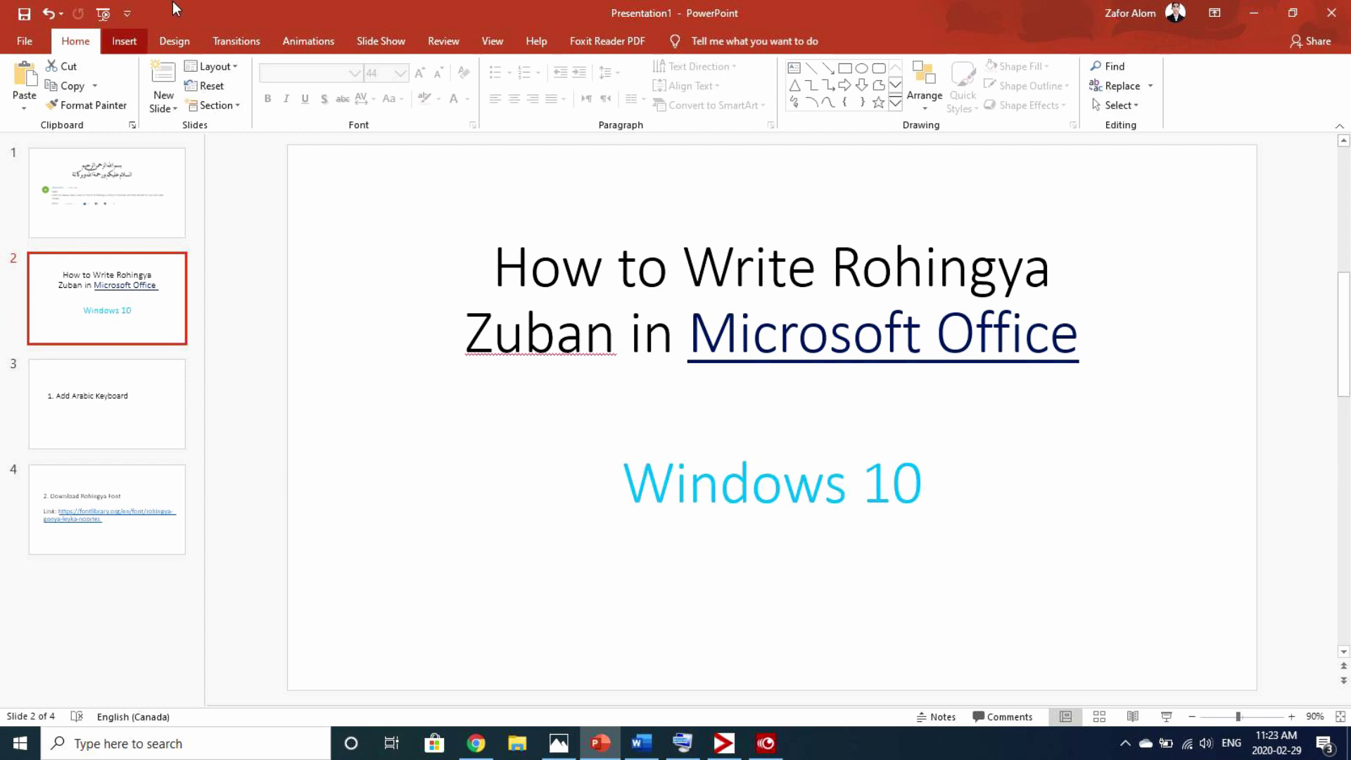
click(190, 227)
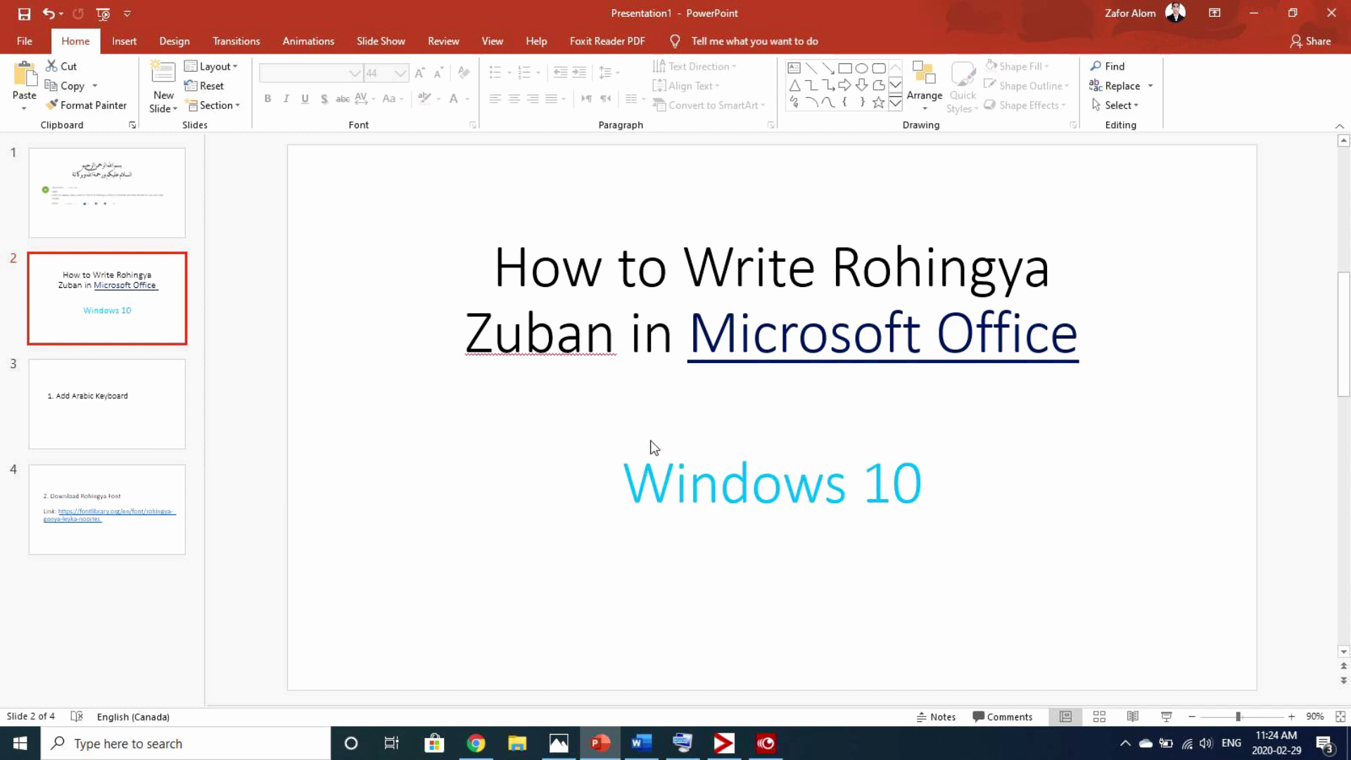
mouse_move(657, 480)
mouse_down()
mouse_move(616, 486)
mouse_move(919, 487)
mouse_up()
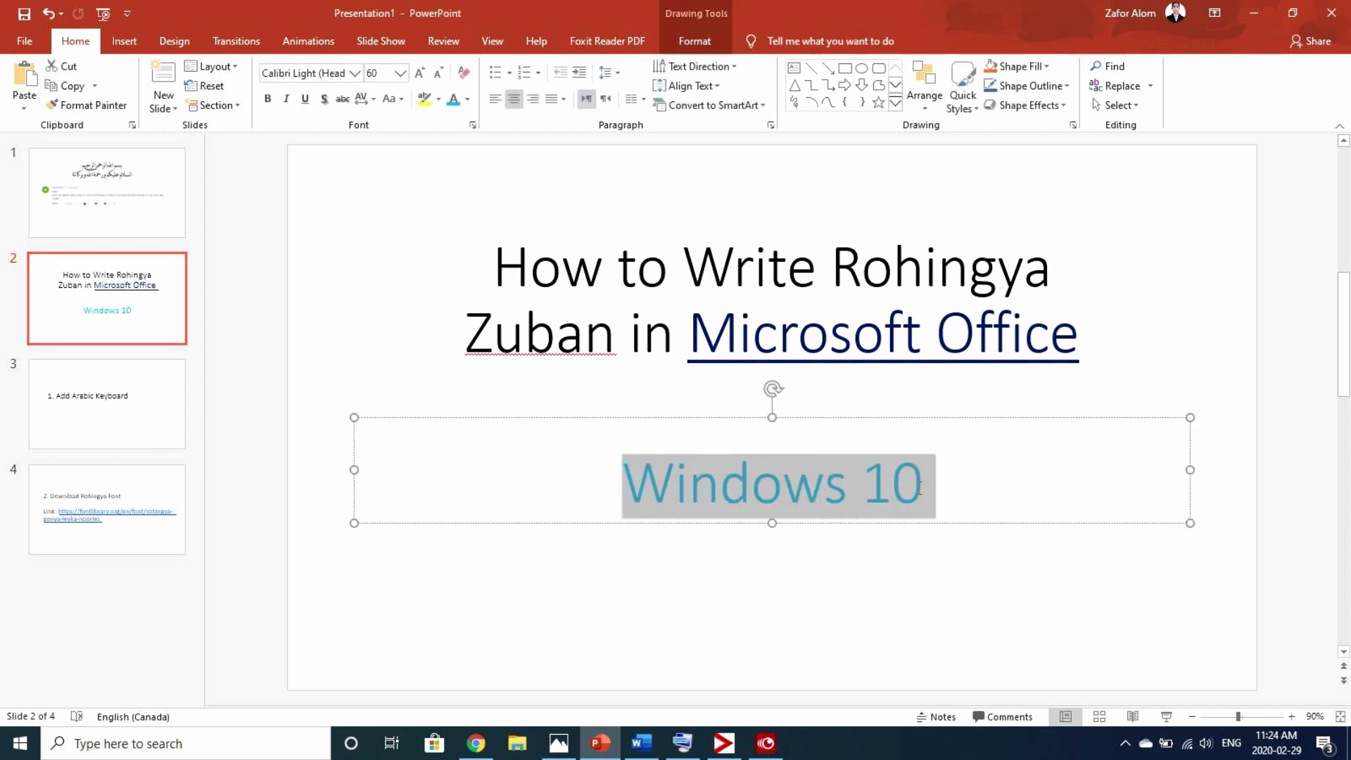
click(846, 620)
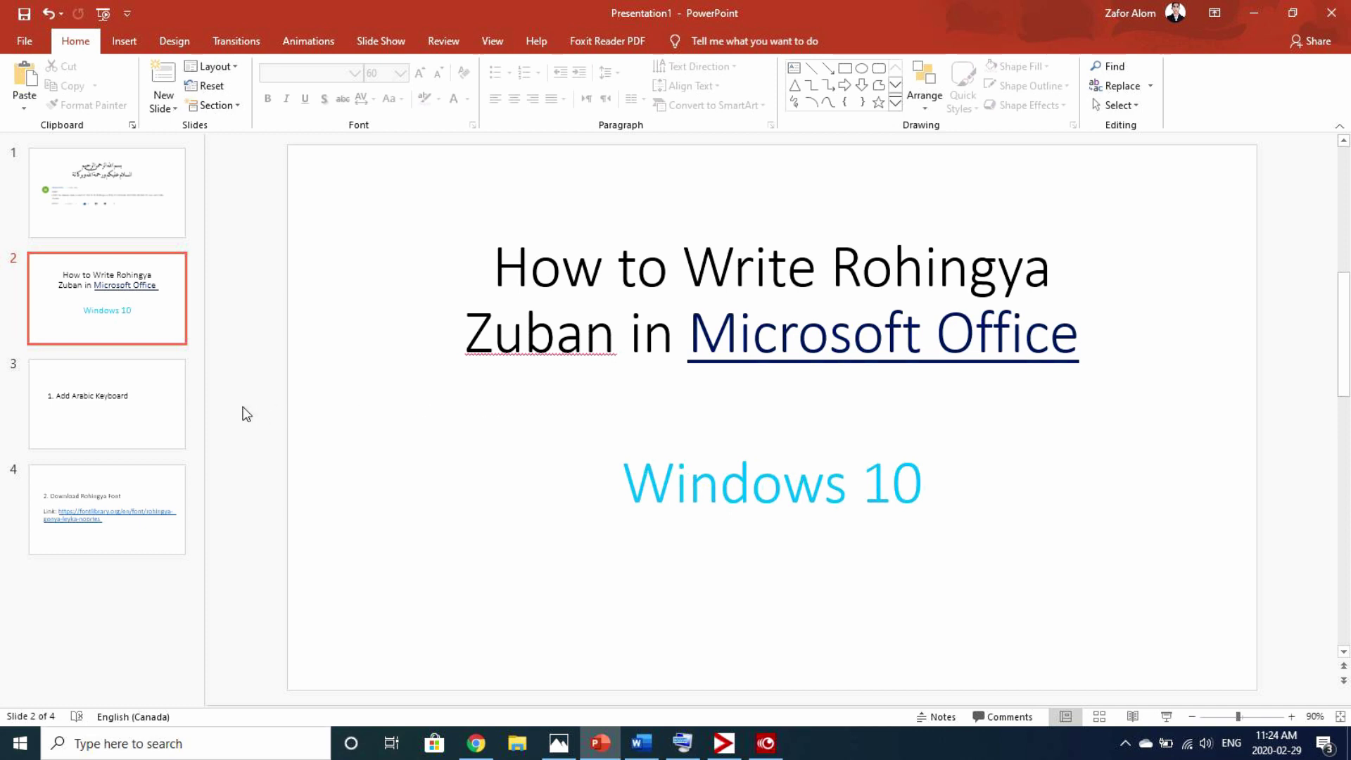
click(100, 421)
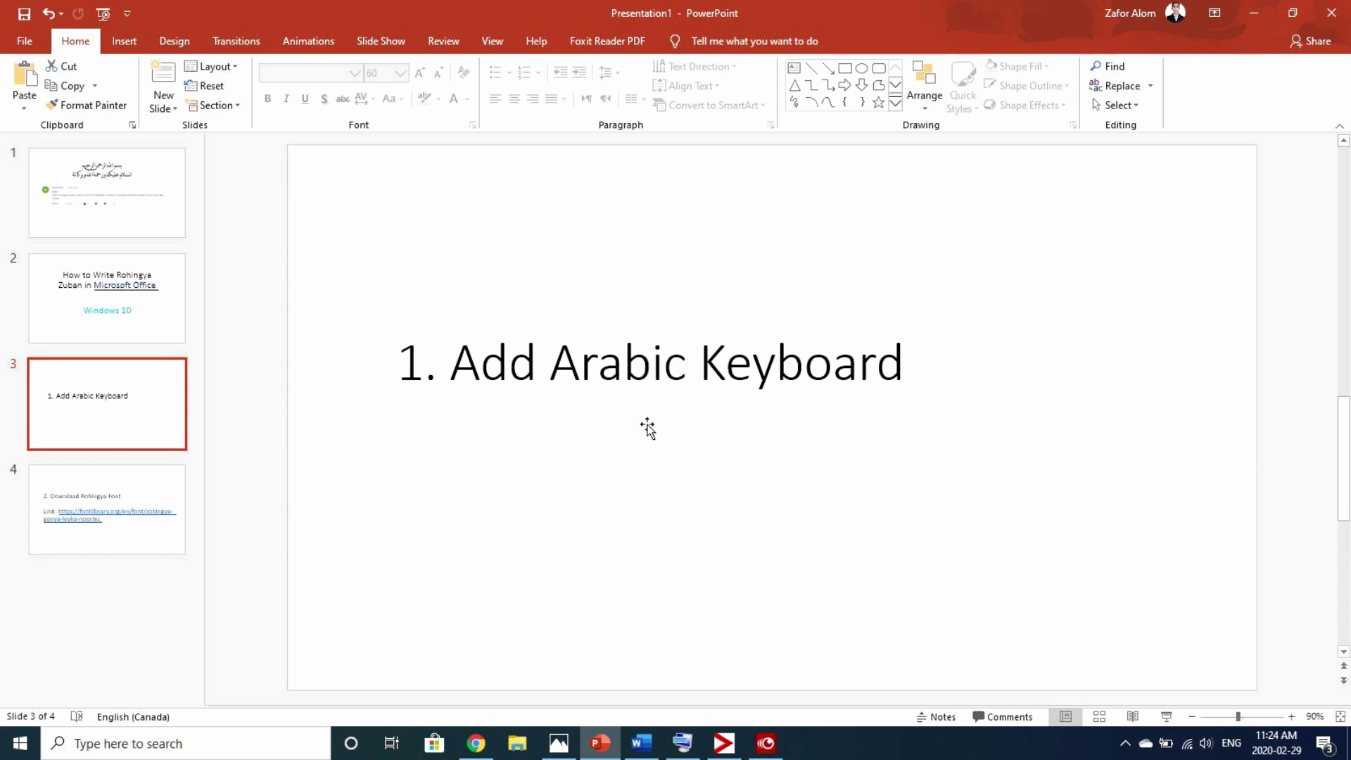
Bring up the On-Screen Keyboard to view its layout, and minimize it again
click(681, 743)
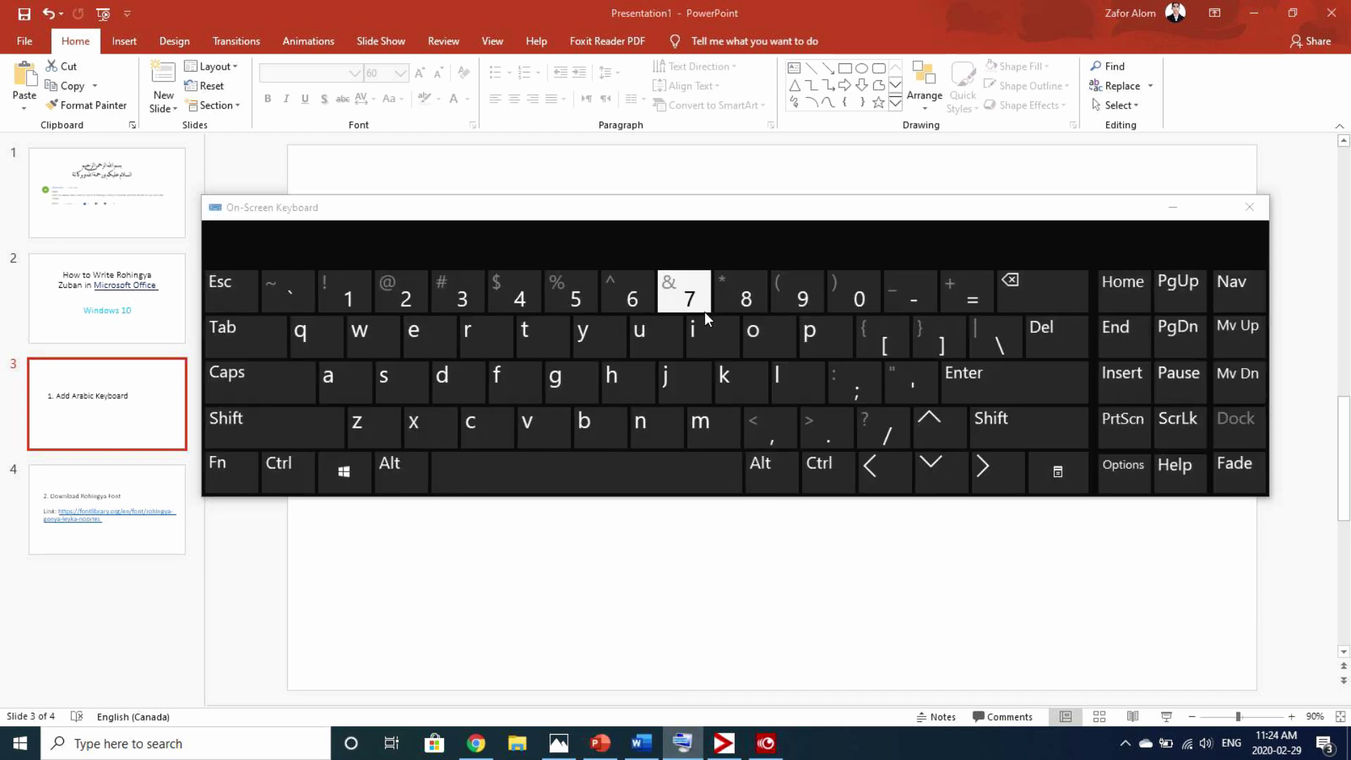
click(1176, 212)
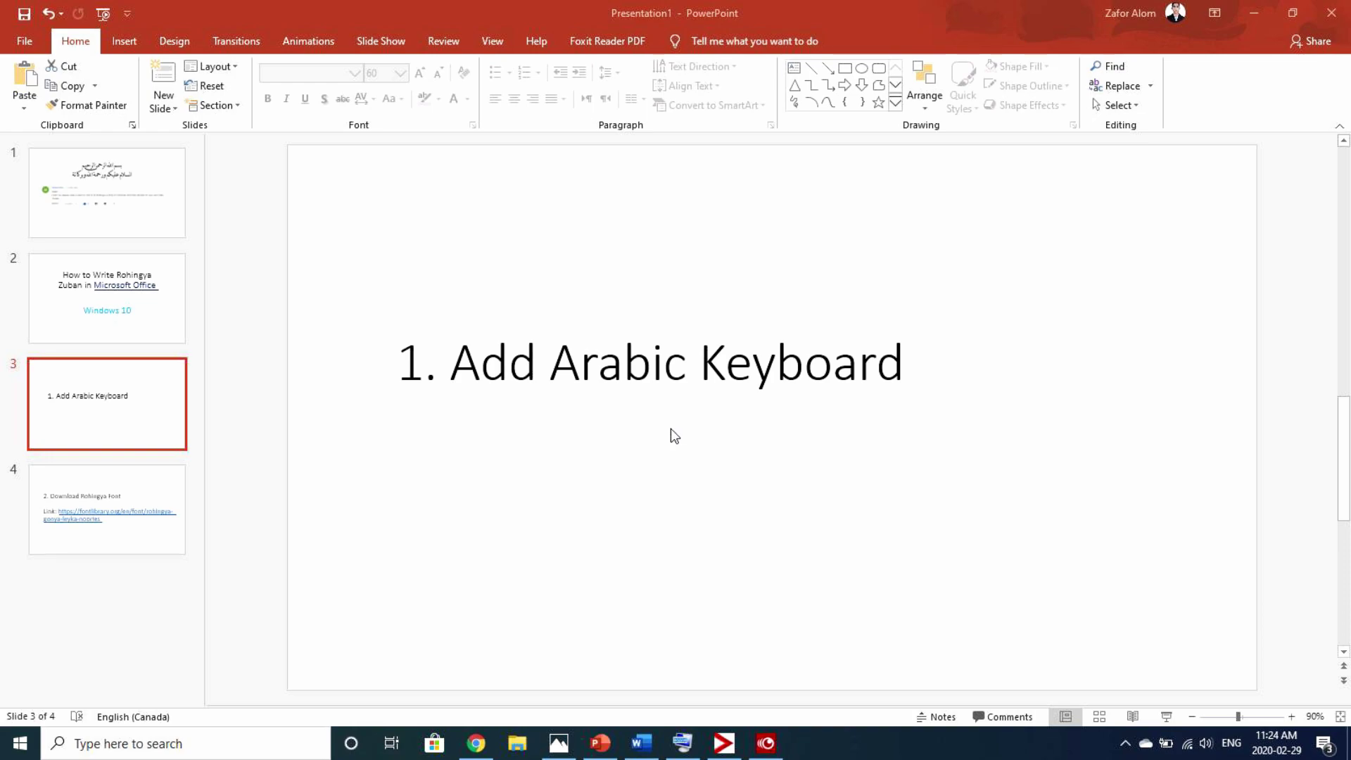
Minimize the presentation and open the Windows Settings app by searching for it
click(1254, 13)
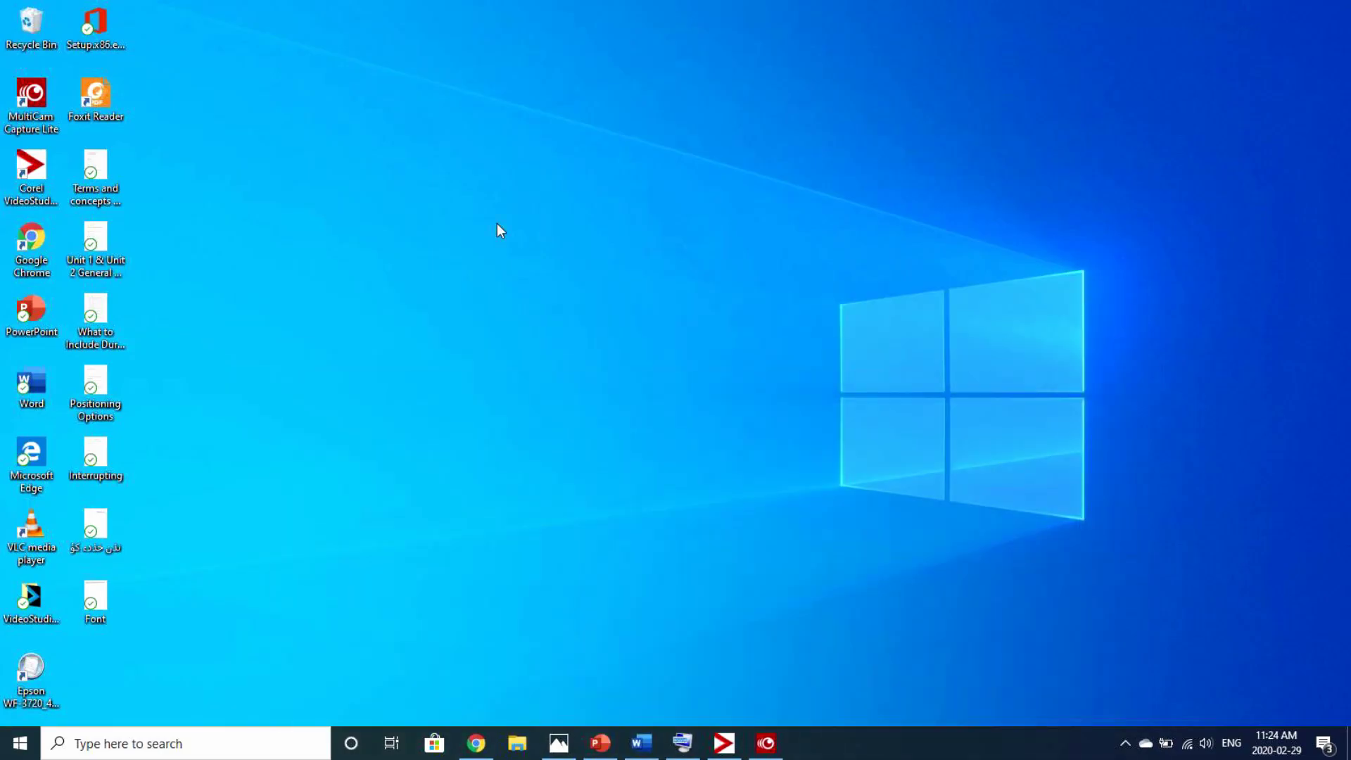
click(92, 743)
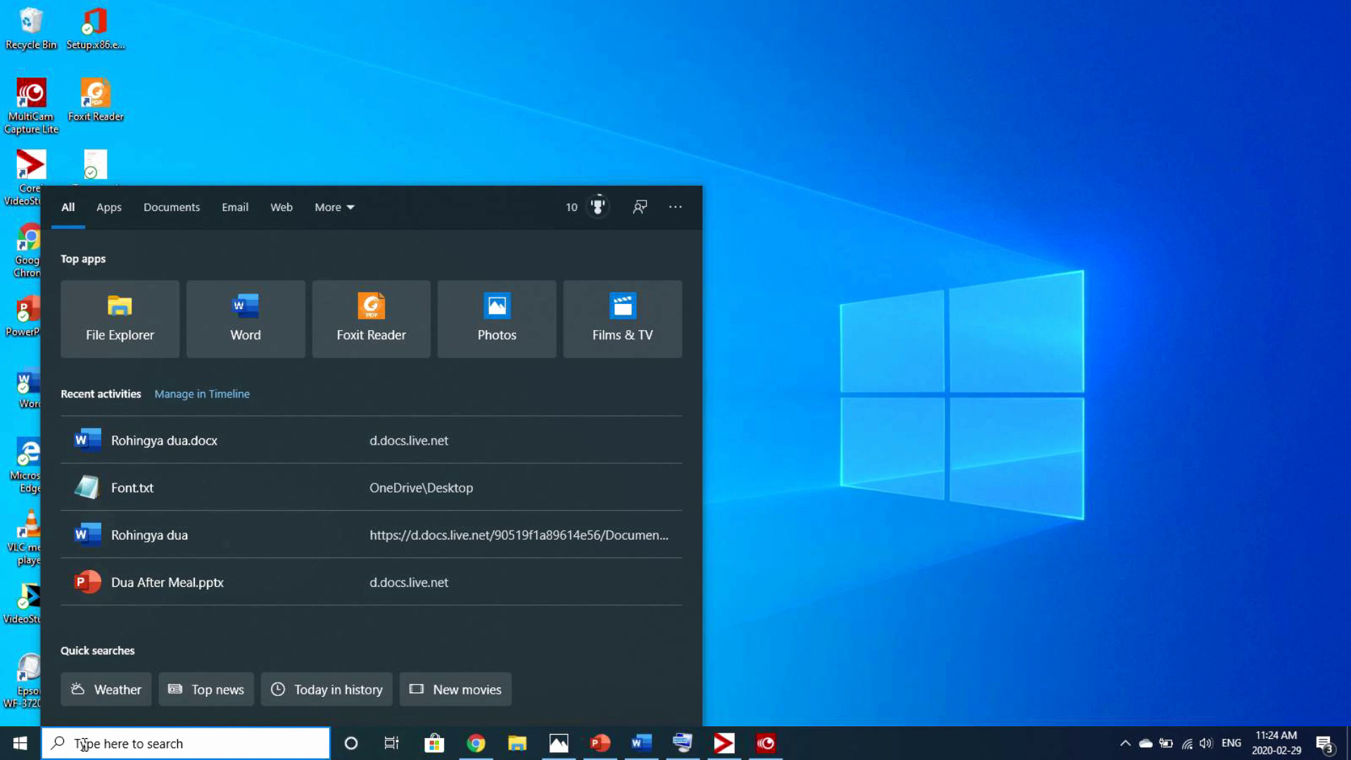
text(setti)
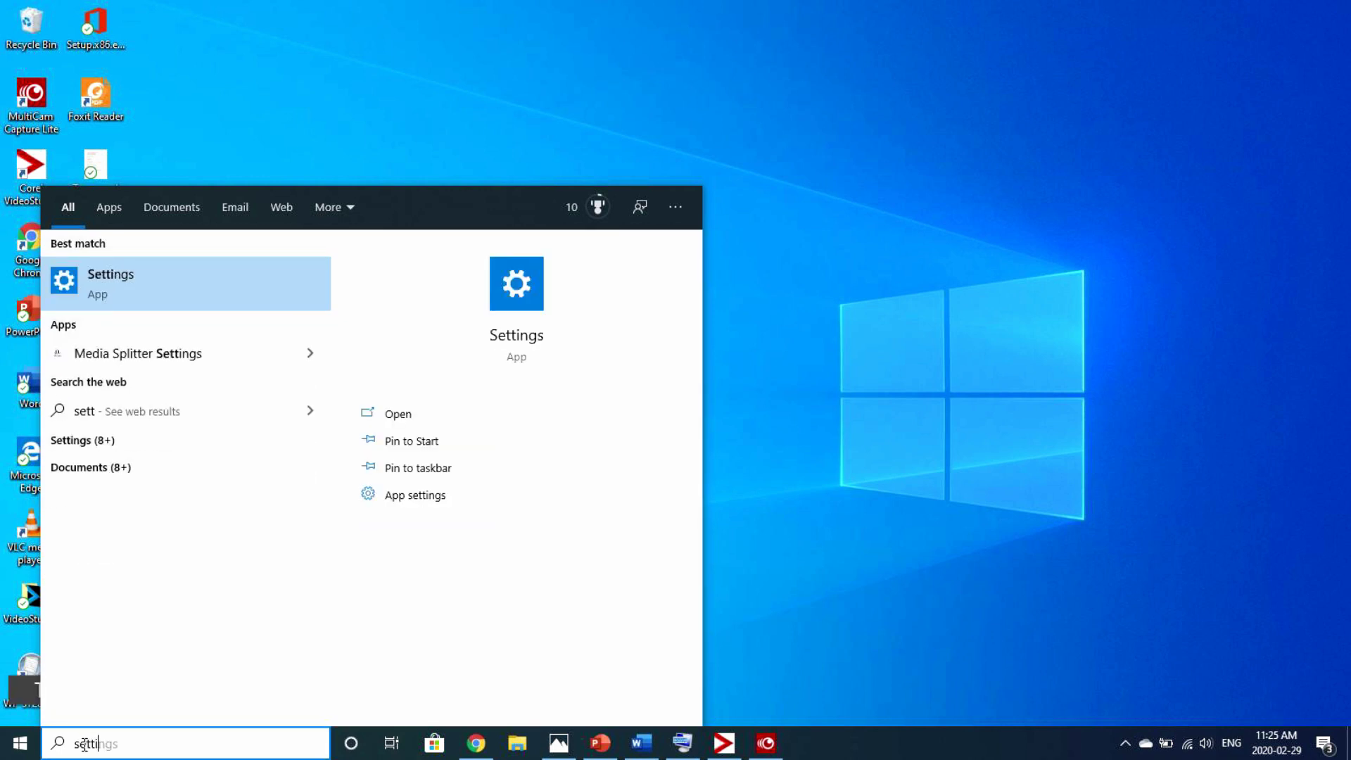
text(ng)
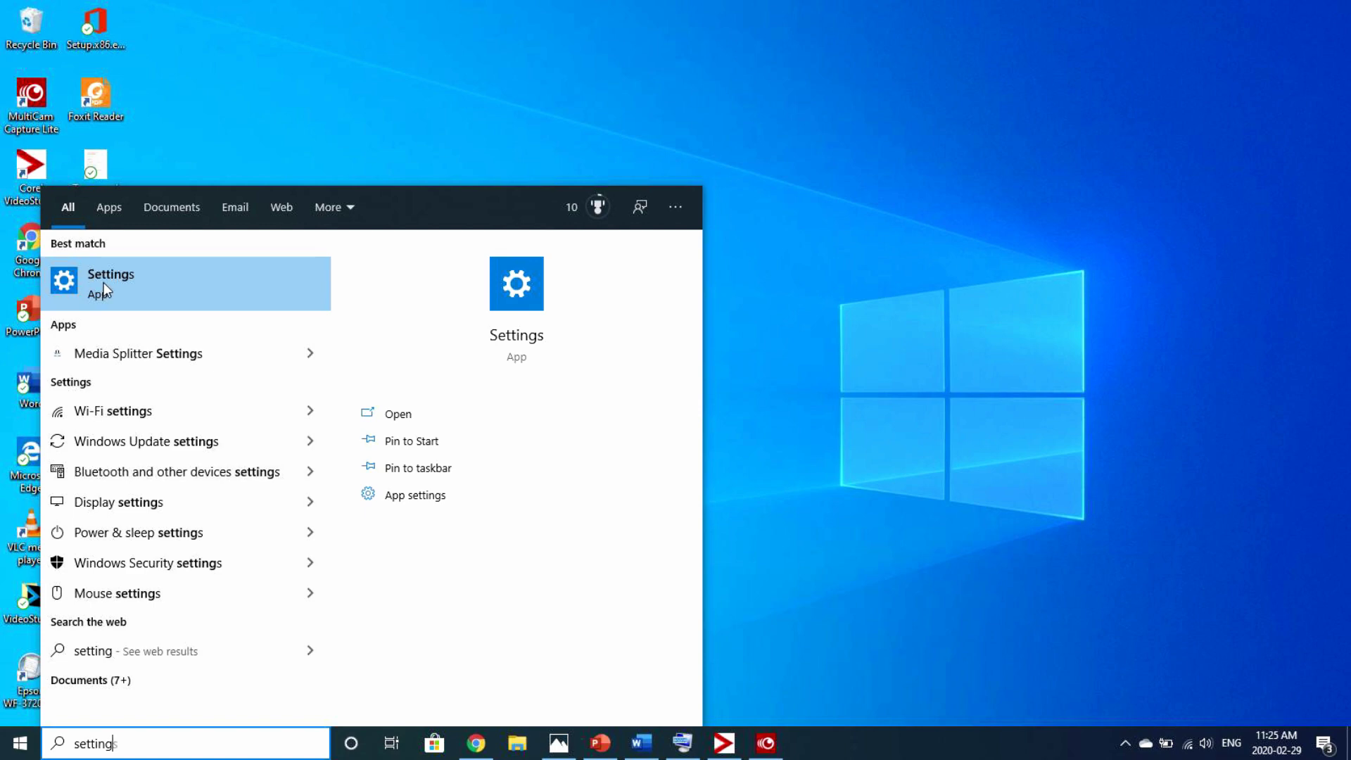
click(151, 273)
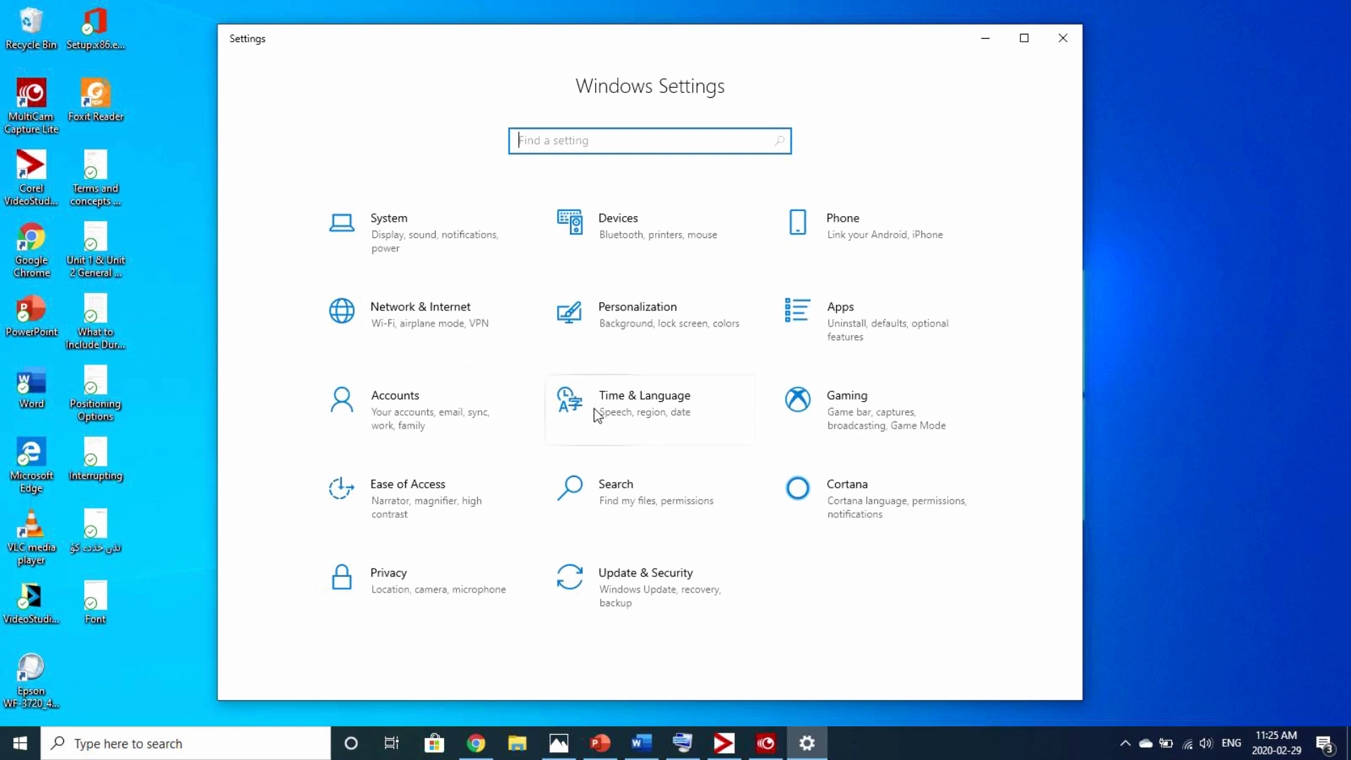
Open the Language page of the Time & Language settings and show the preferred languages
click(642, 414)
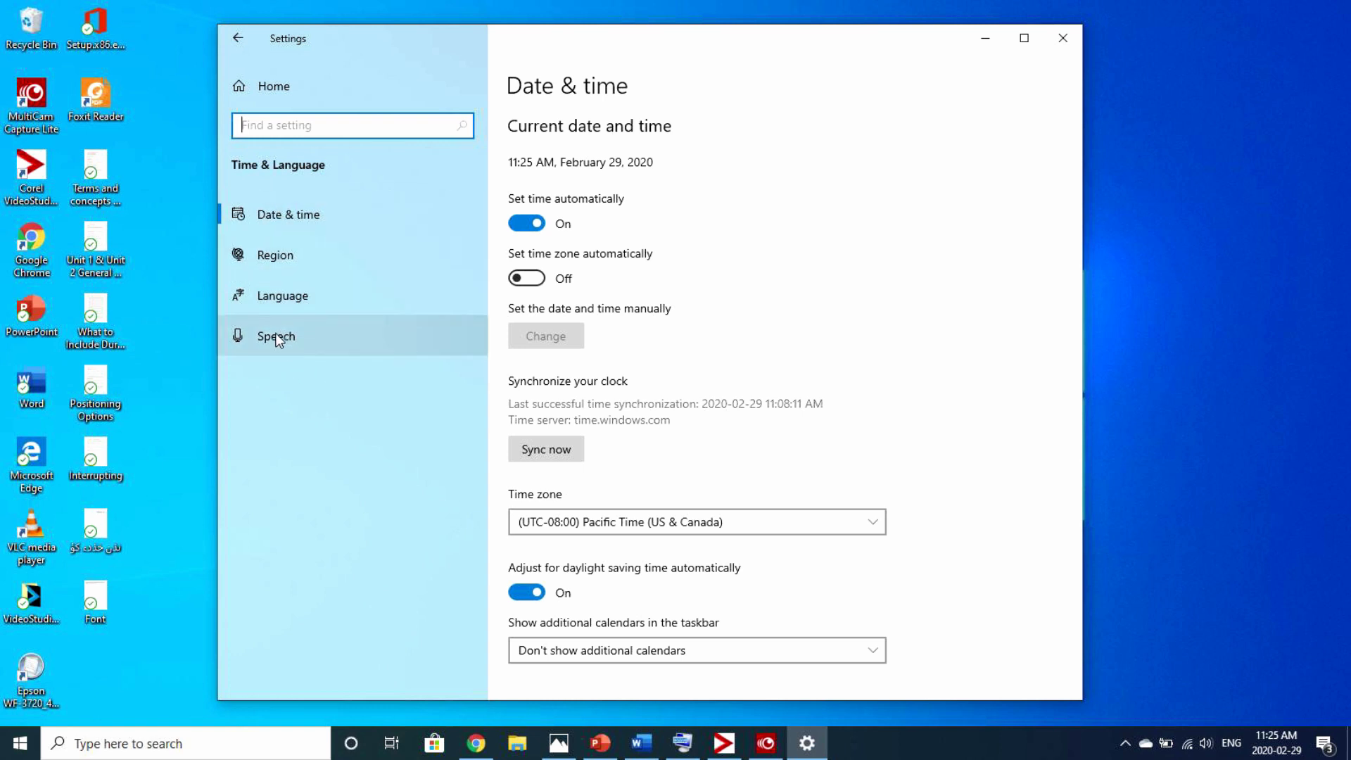
click(260, 301)
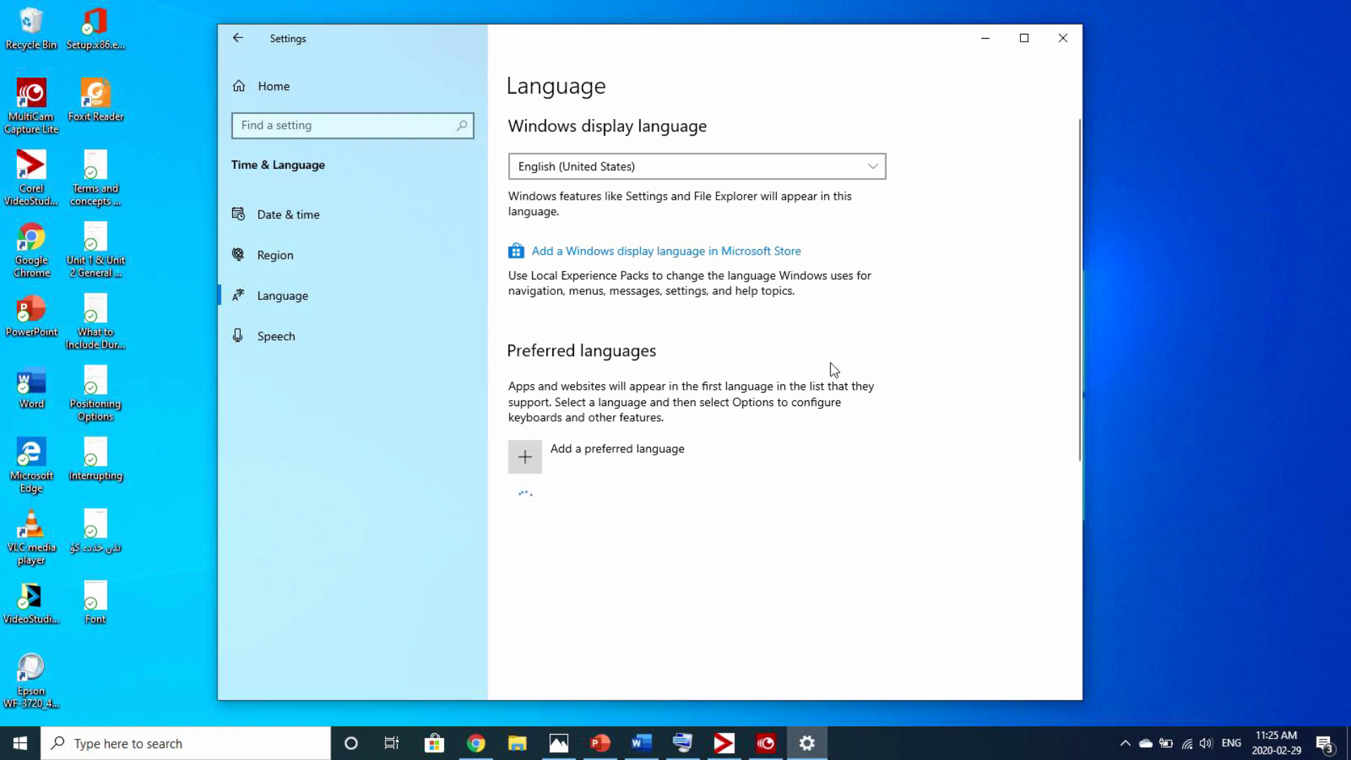
scroll(810, 387, down, 3)
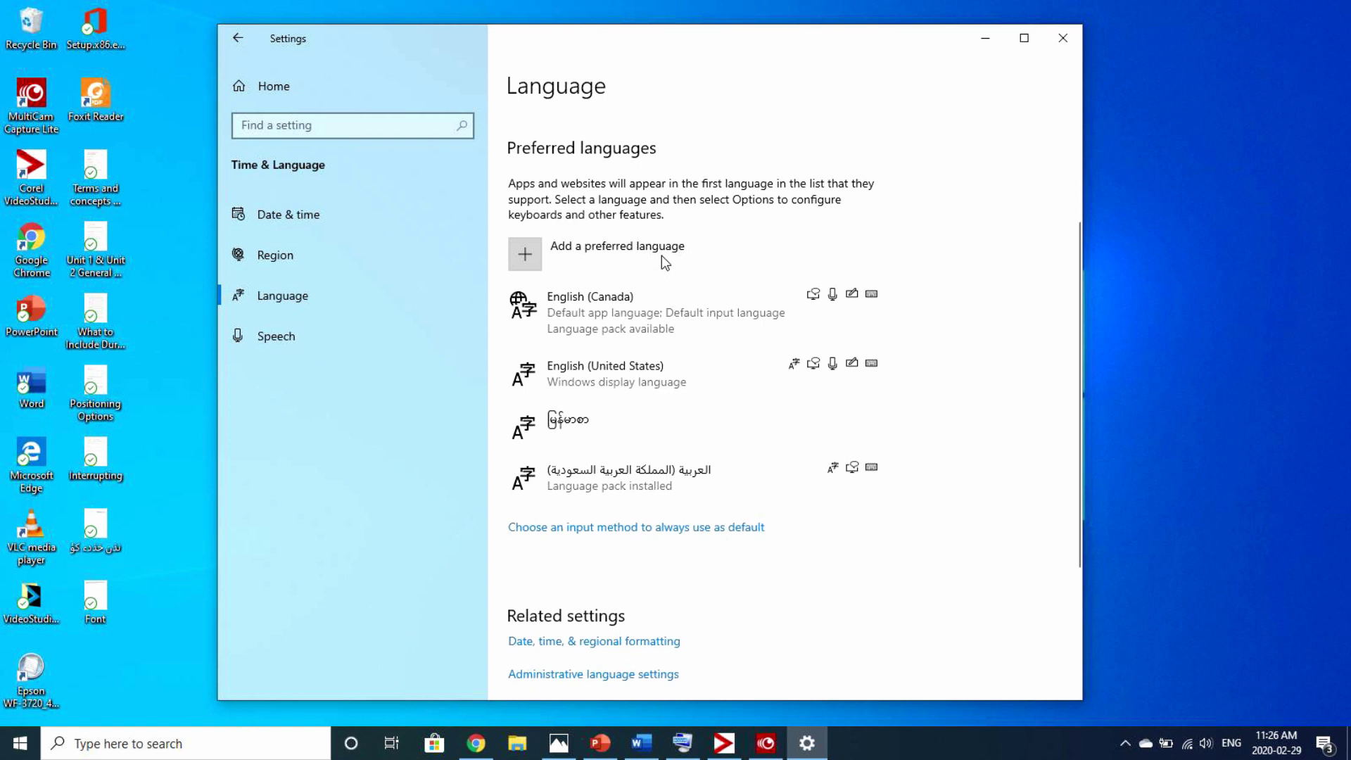
Start adding a preferred language and browse the installable languages from Afrikaans to Burmese, including the Arabic variants
click(575, 261)
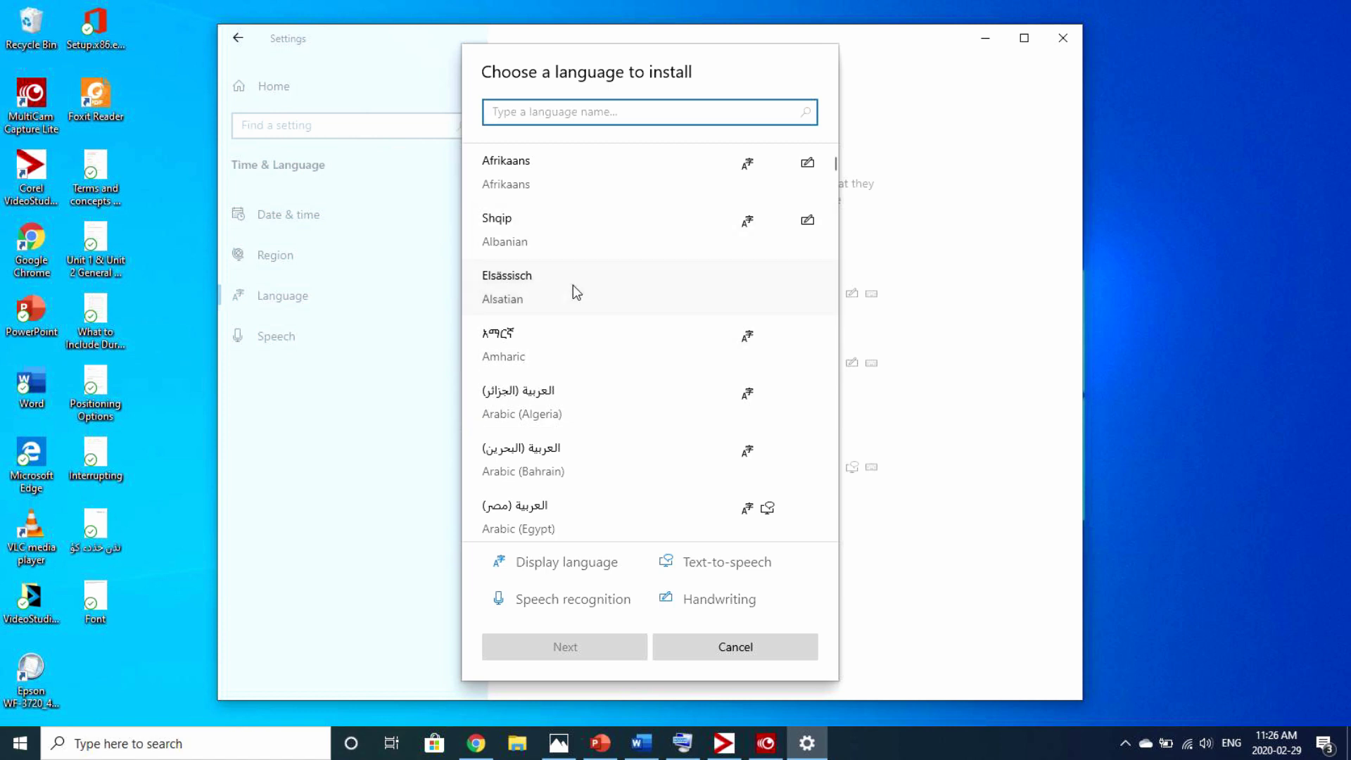
scroll(564, 327, down, 10)
scroll(569, 329, down, 10)
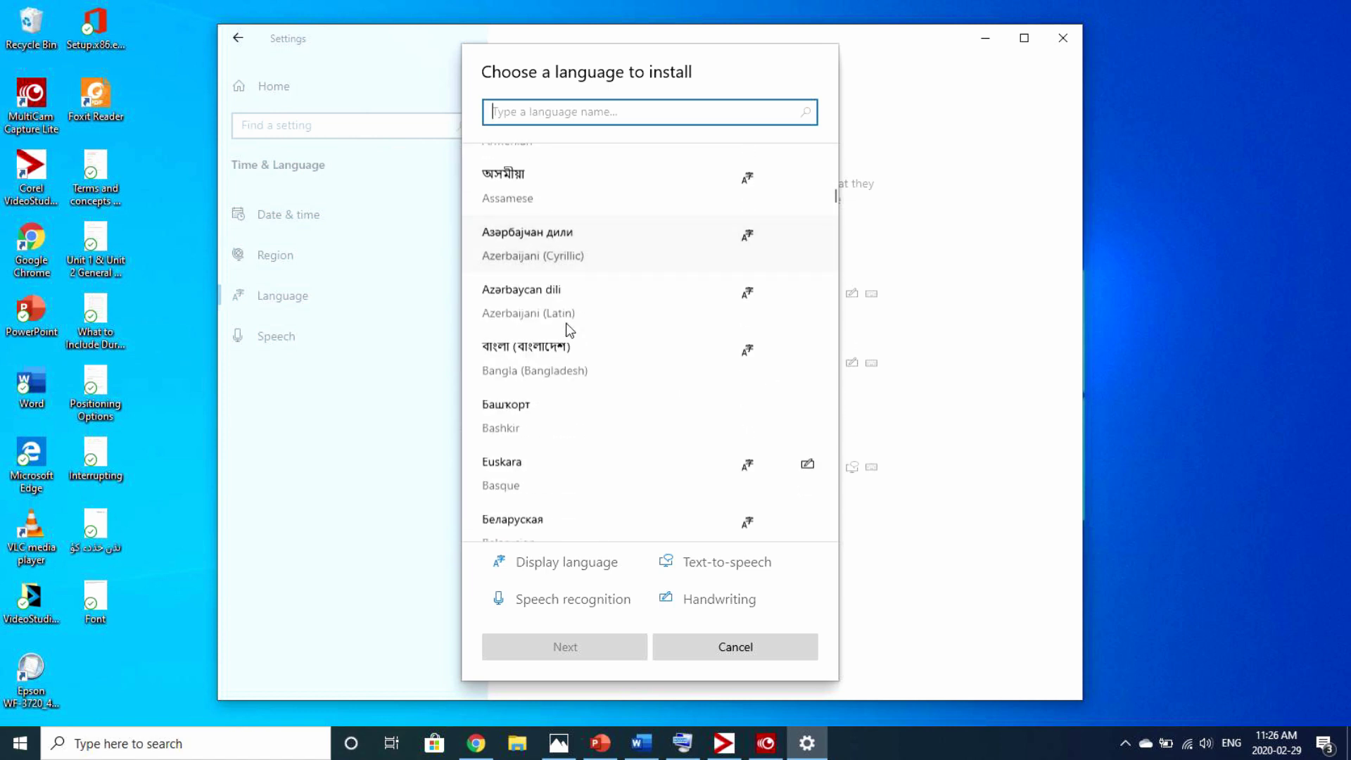
scroll(569, 330, down, 1)
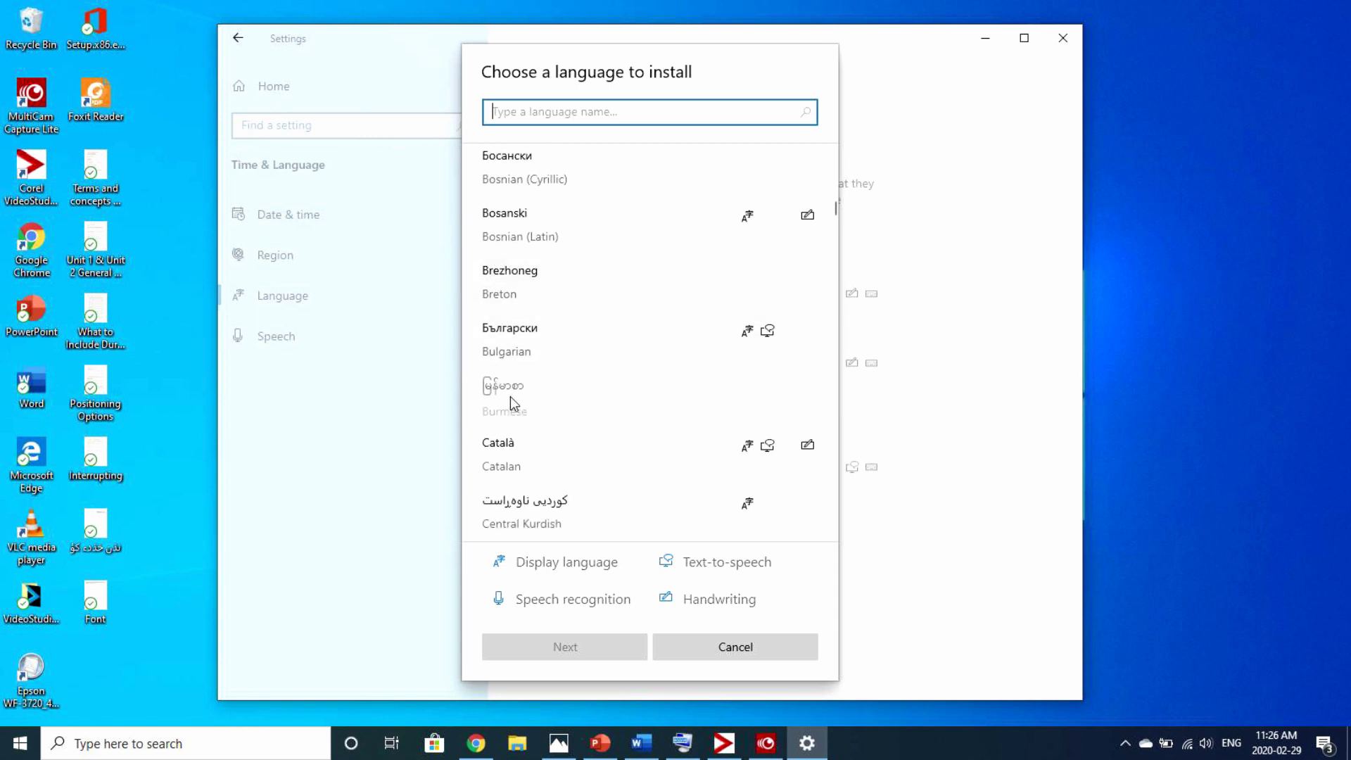
scroll(623, 376, up, 10)
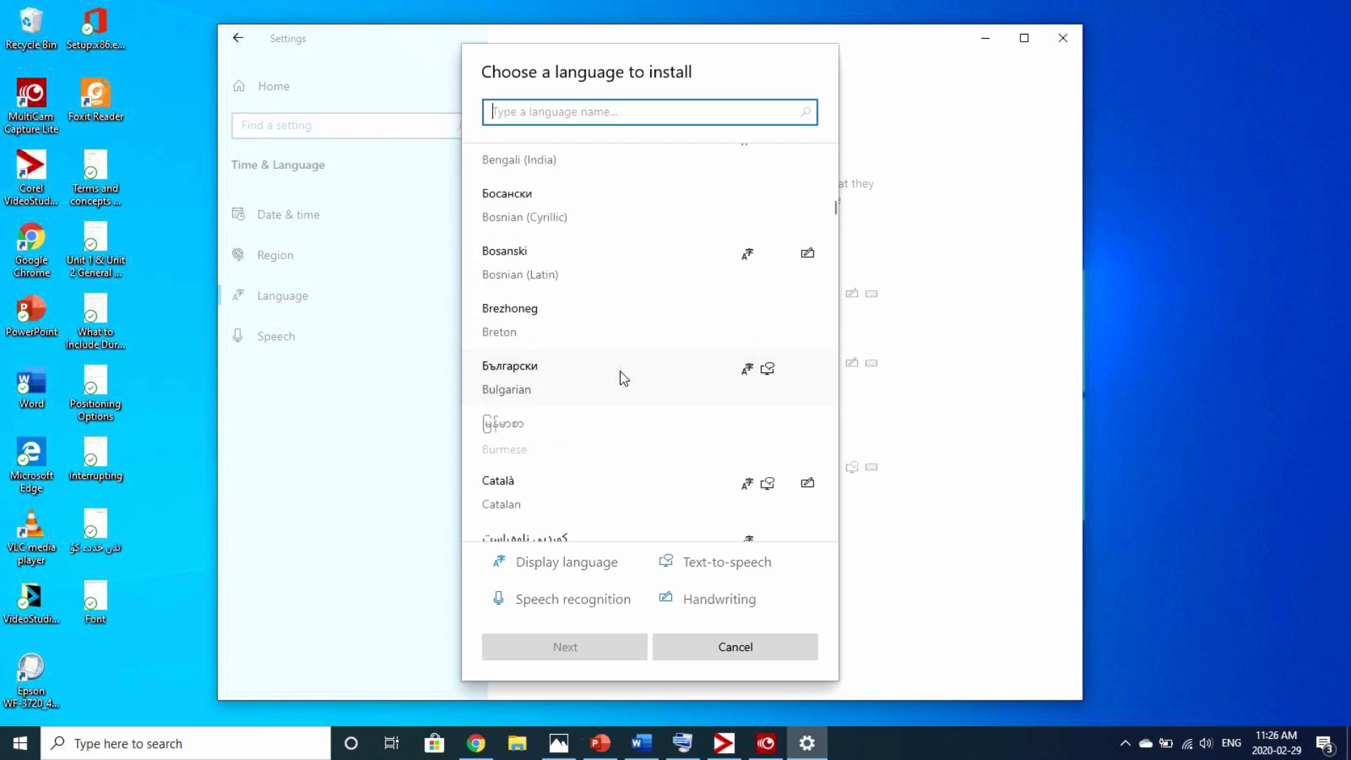
scroll(619, 315, up, 3)
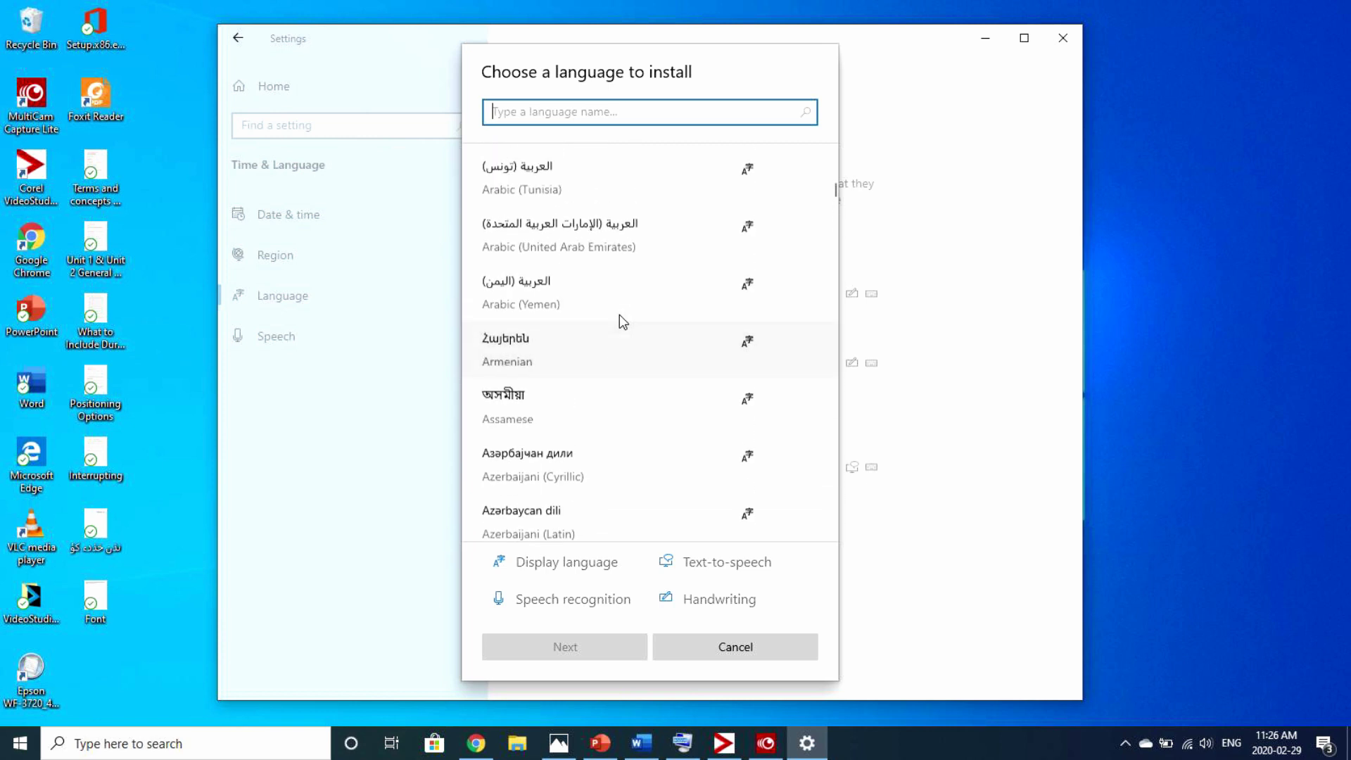
scroll(619, 314, up, 1)
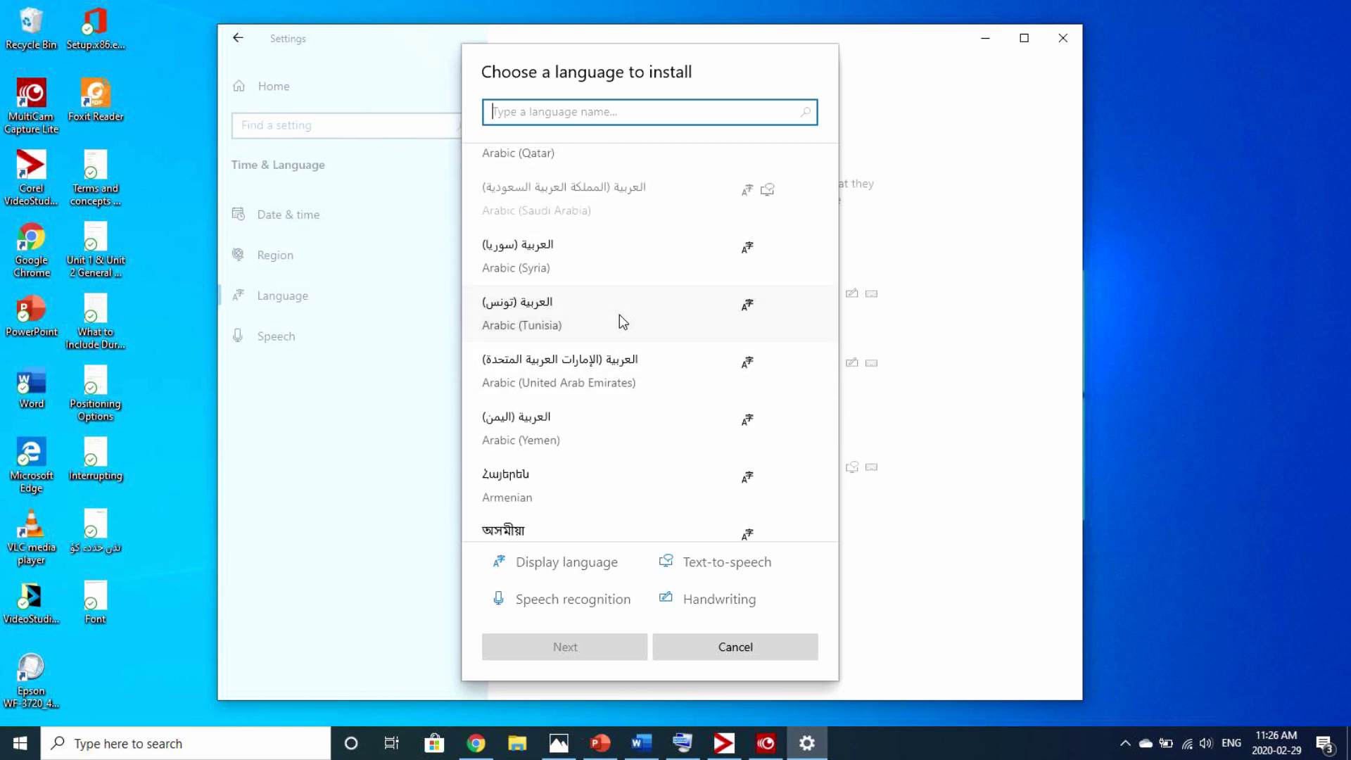
scroll(619, 314, up, 5)
scroll(617, 311, up, 9)
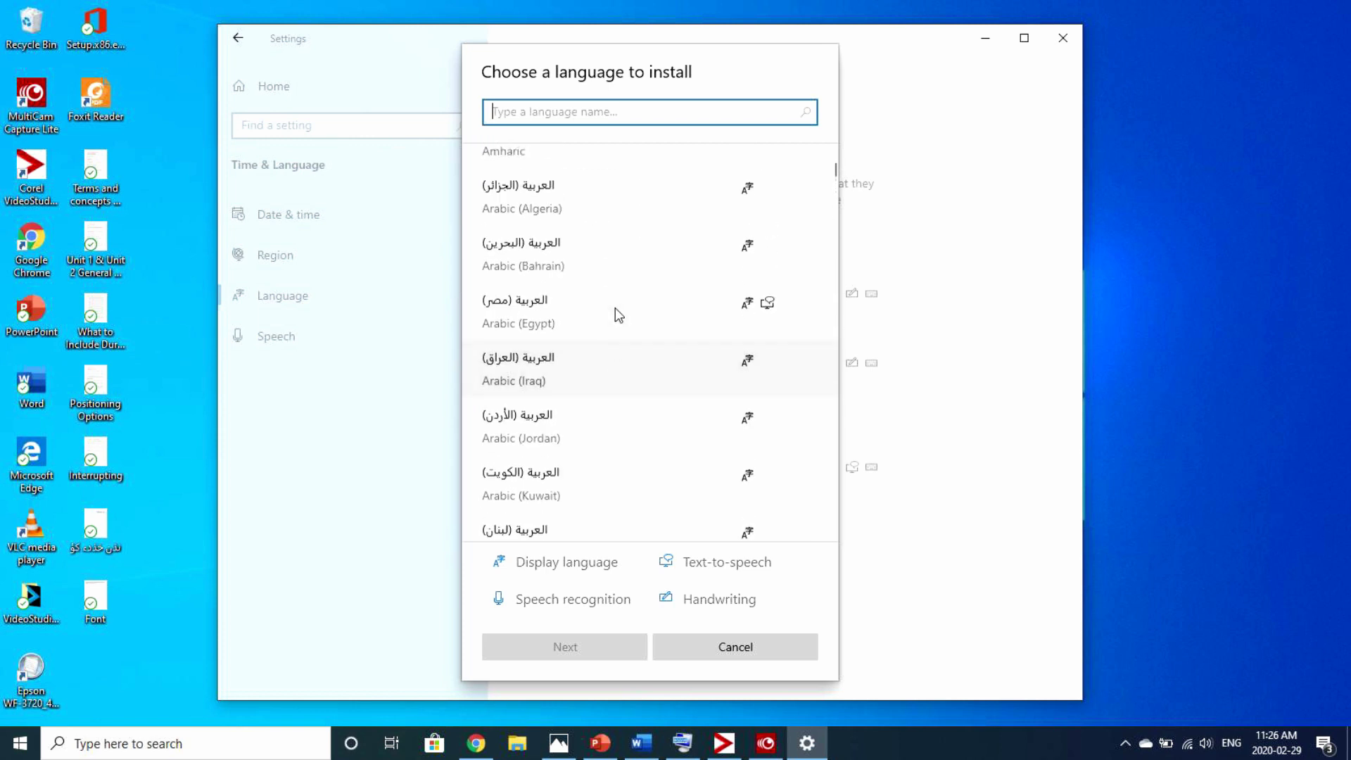
Search the installable languages for "arabic" and look through the regional variants as far as Arabic (Saudi Arabia)
click(494, 112)
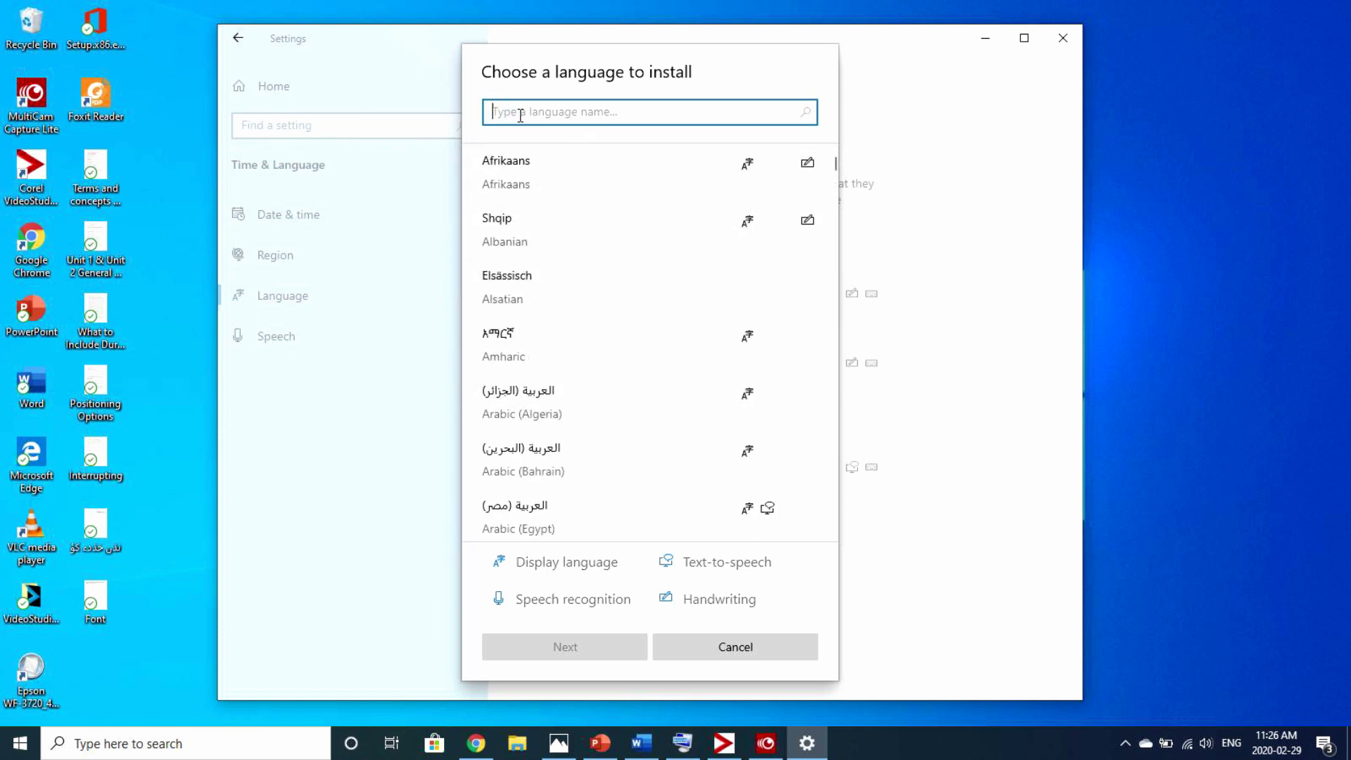
text(a)
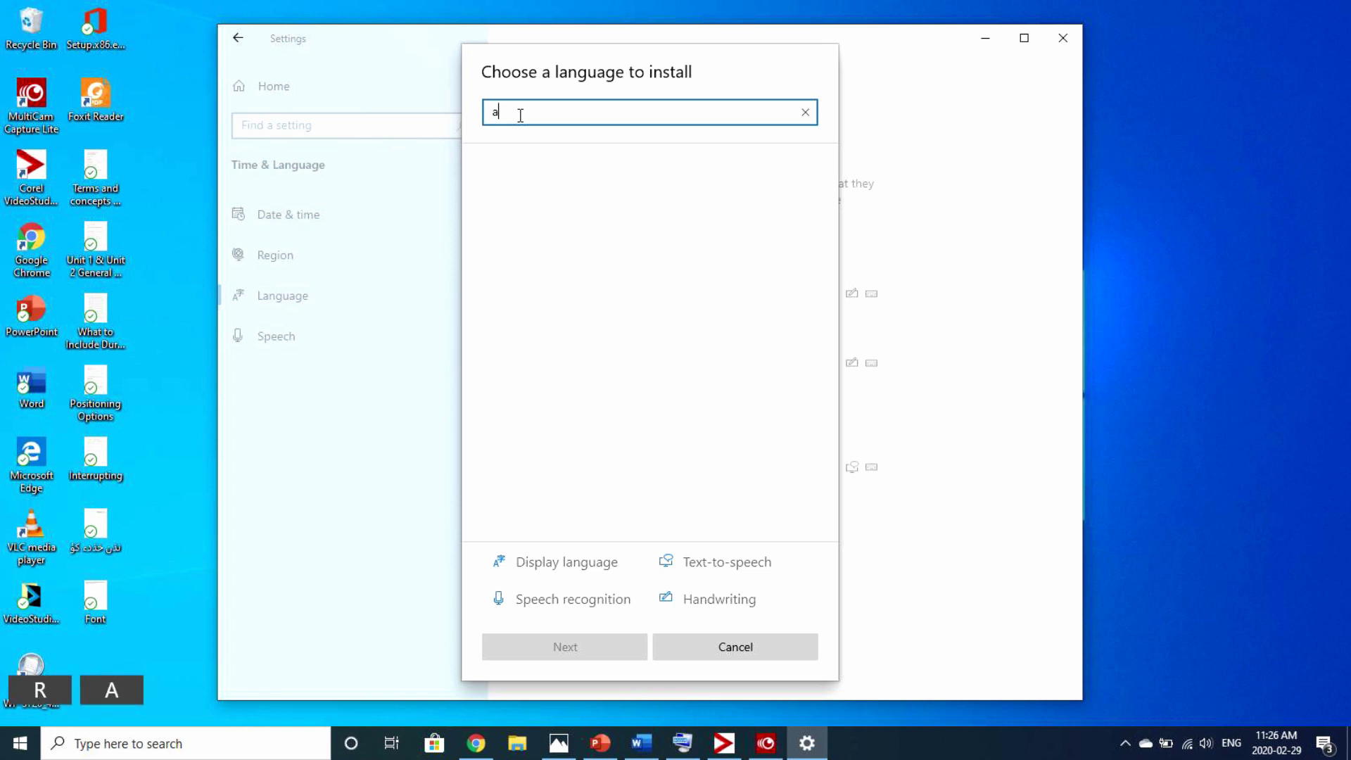
text(rabic)
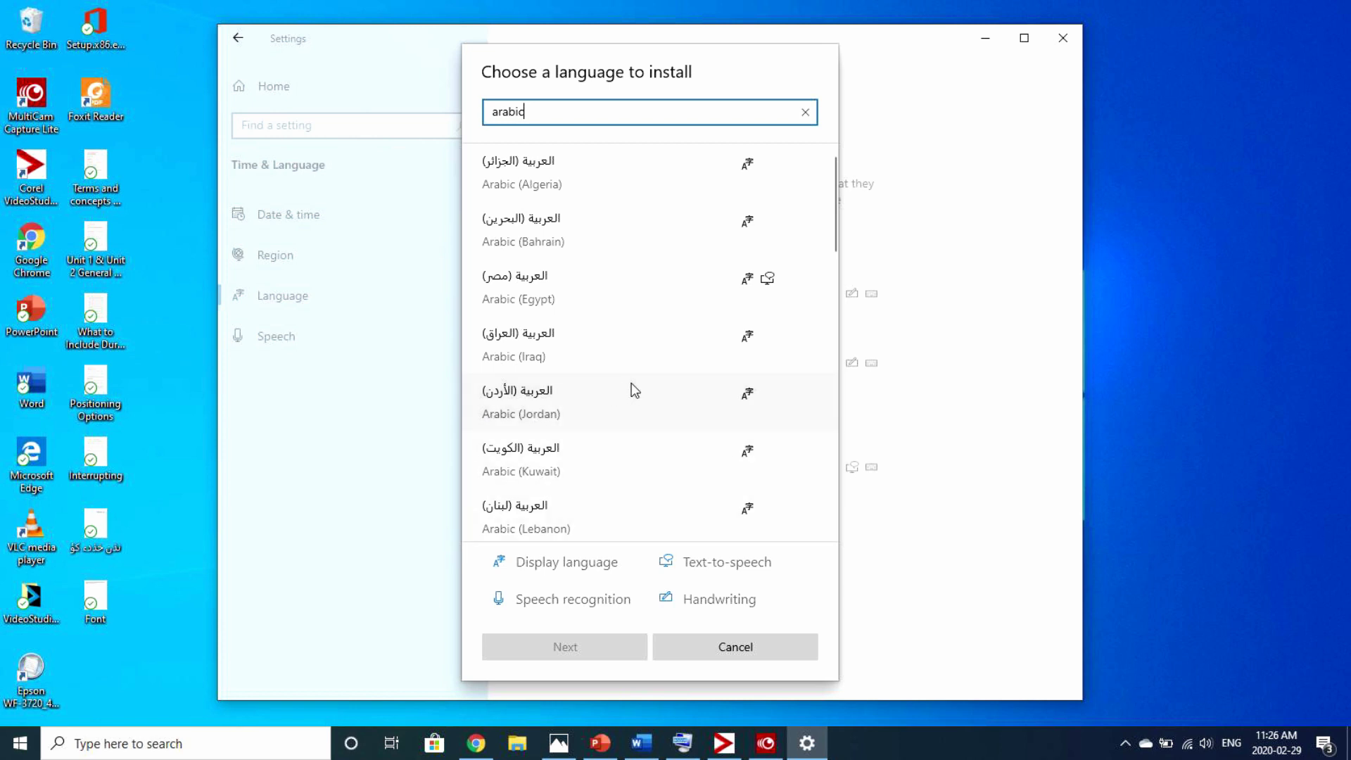
scroll(630, 394, down, 1)
scroll(623, 394, down, 3)
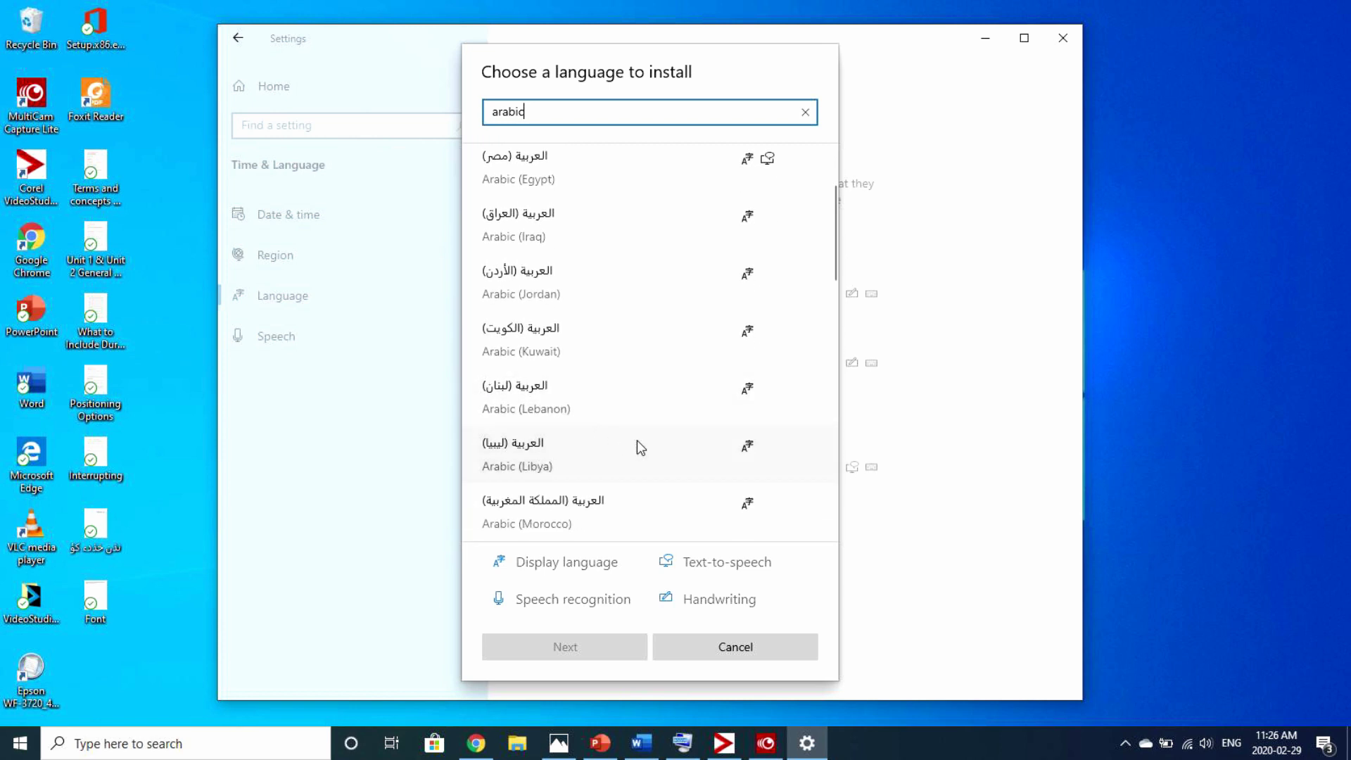
scroll(661, 443, down, 1)
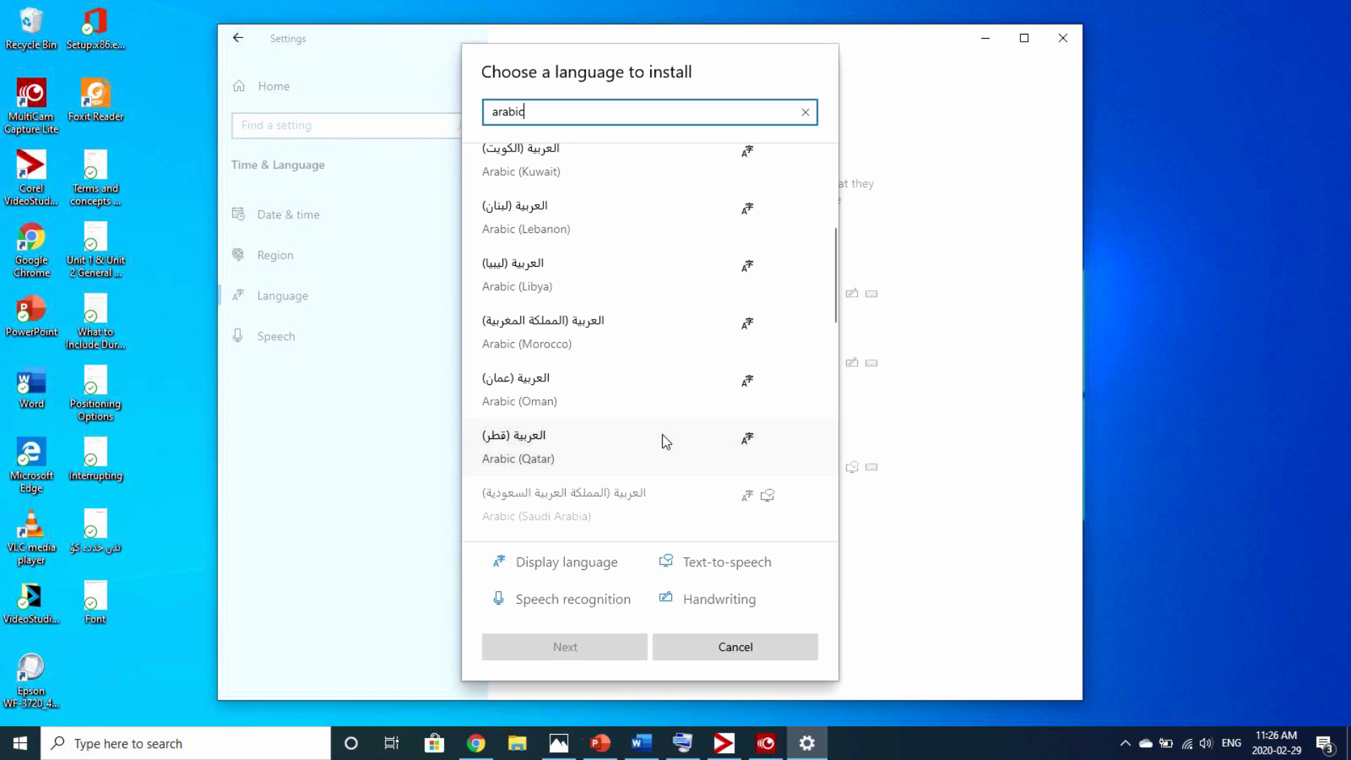
scroll(664, 443, down, 2)
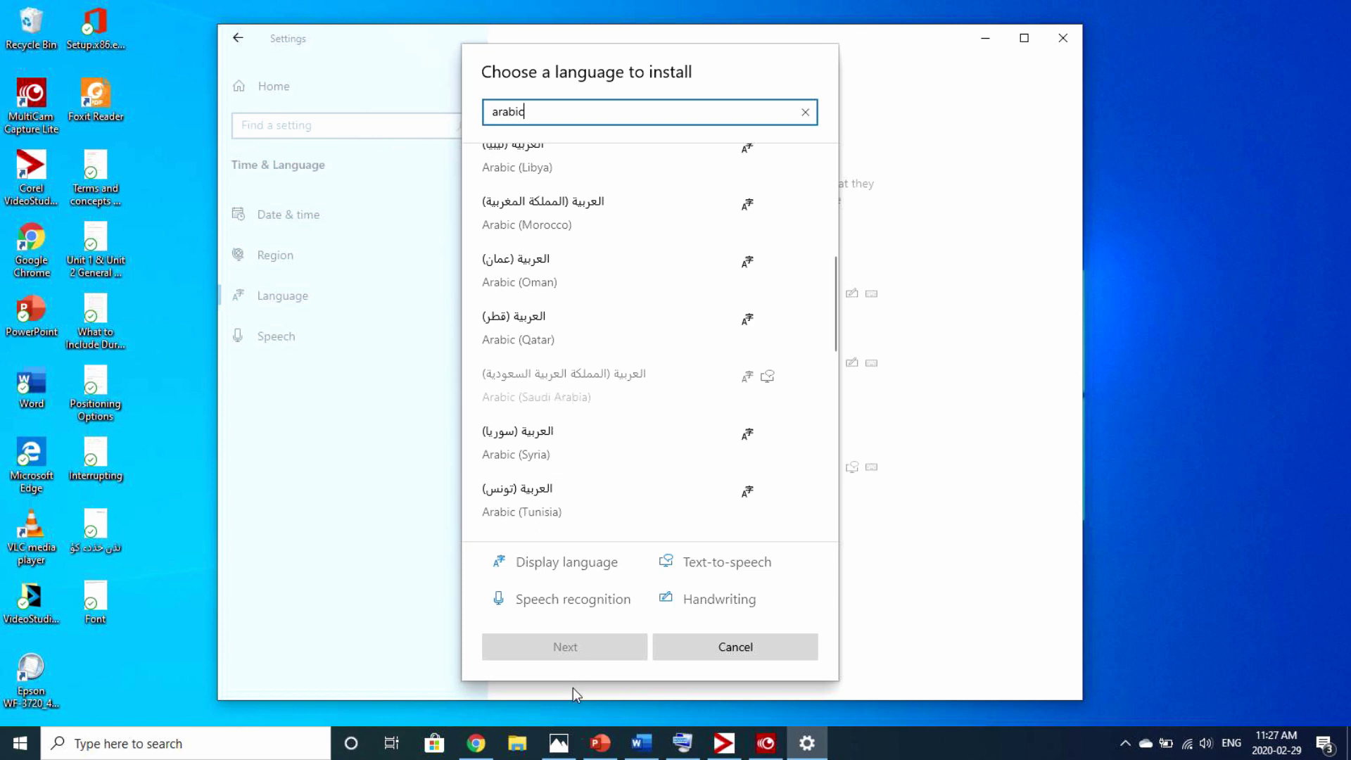
scroll(673, 301, up, 5)
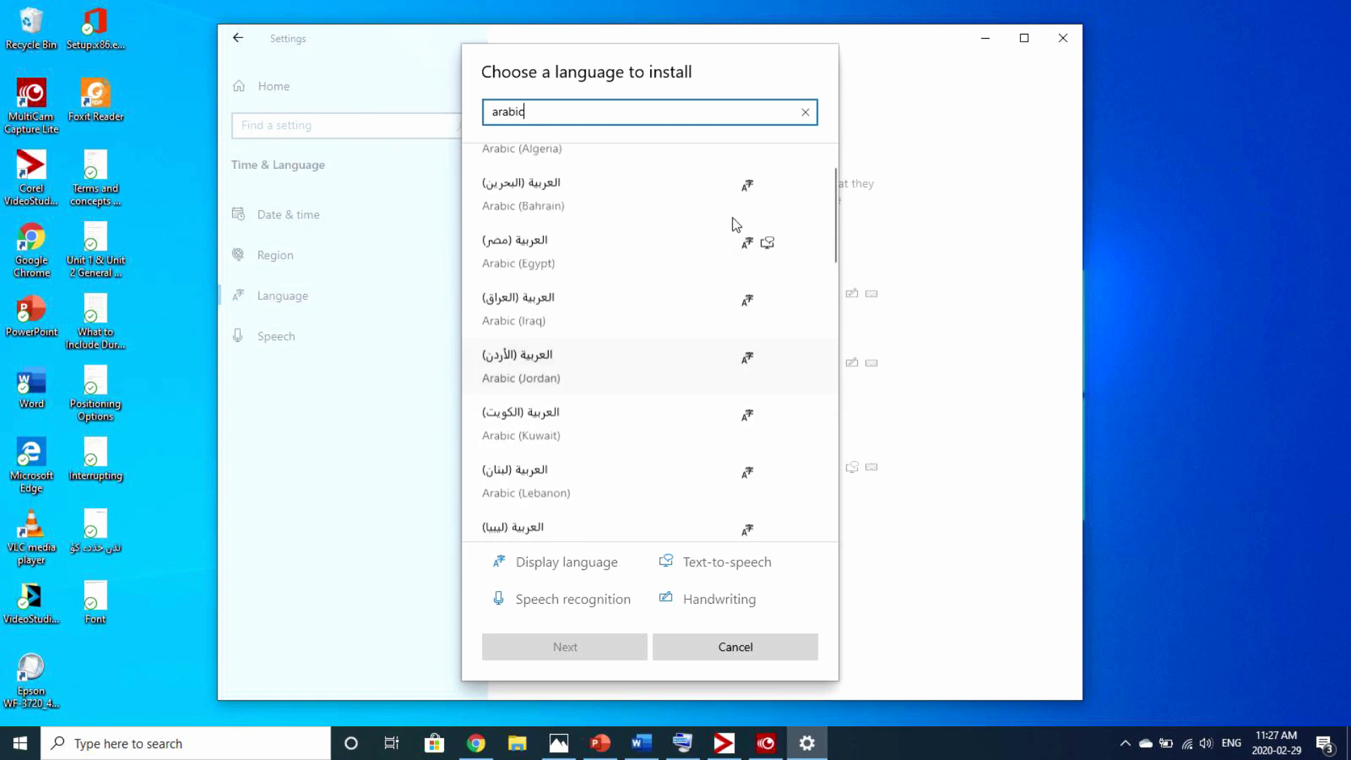
Search for "bahasa" instead and install Bahasa Indonesia with its language pack, text-to-speech and handwriting features
click(805, 113)
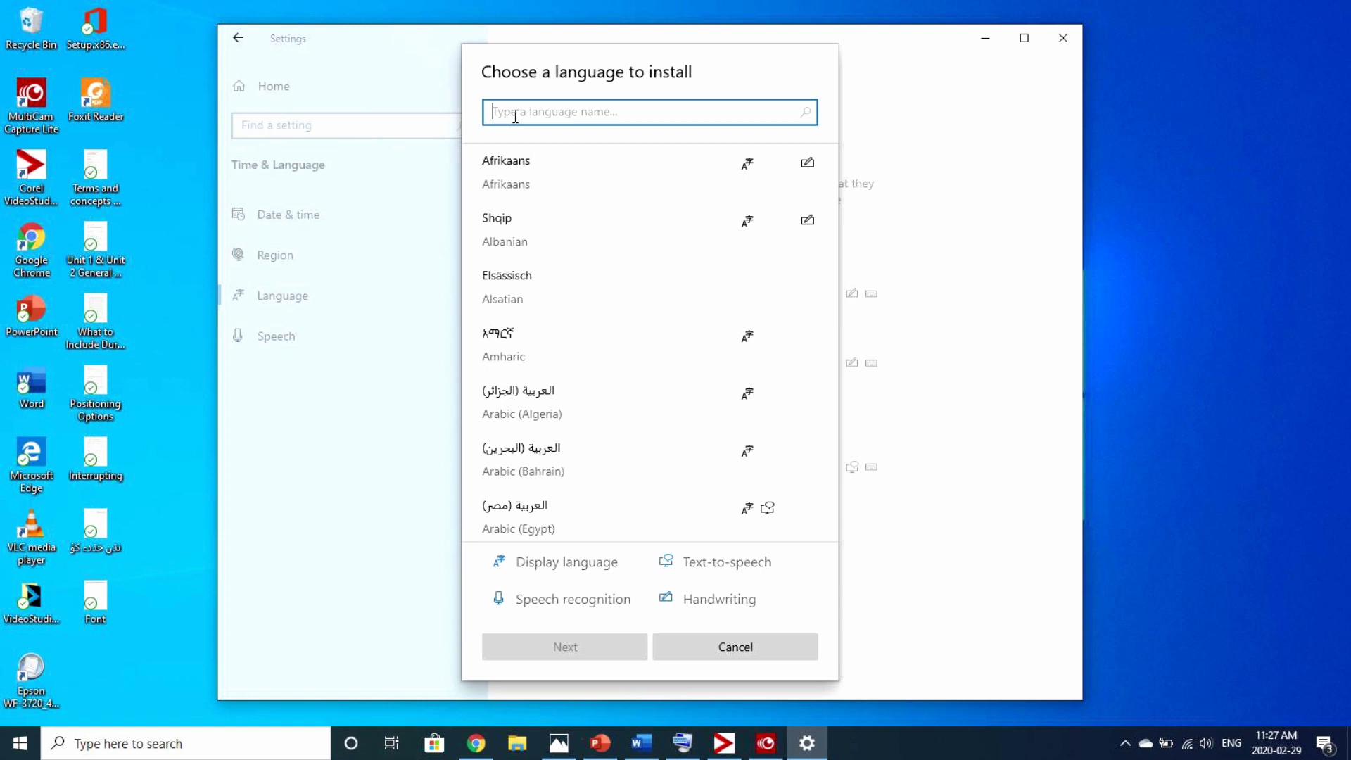
text(bahasa)
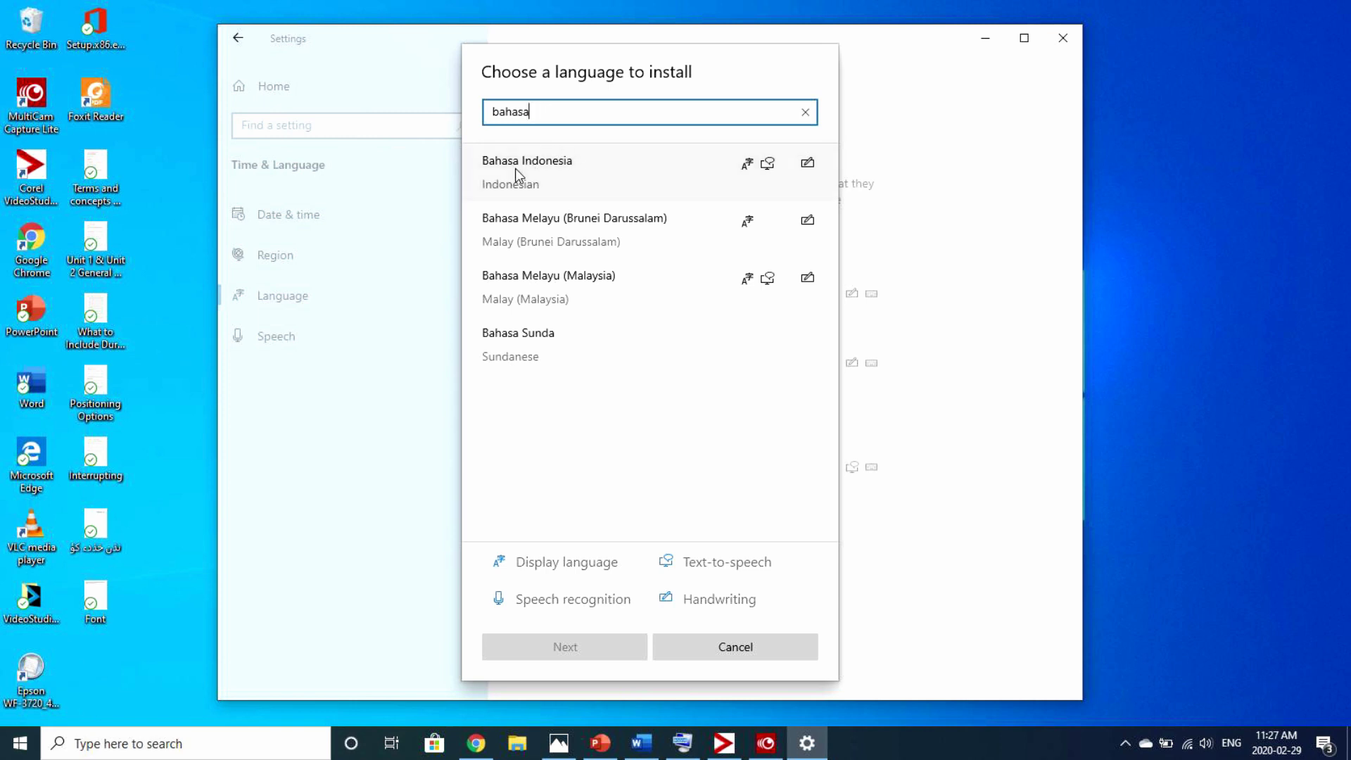
click(579, 182)
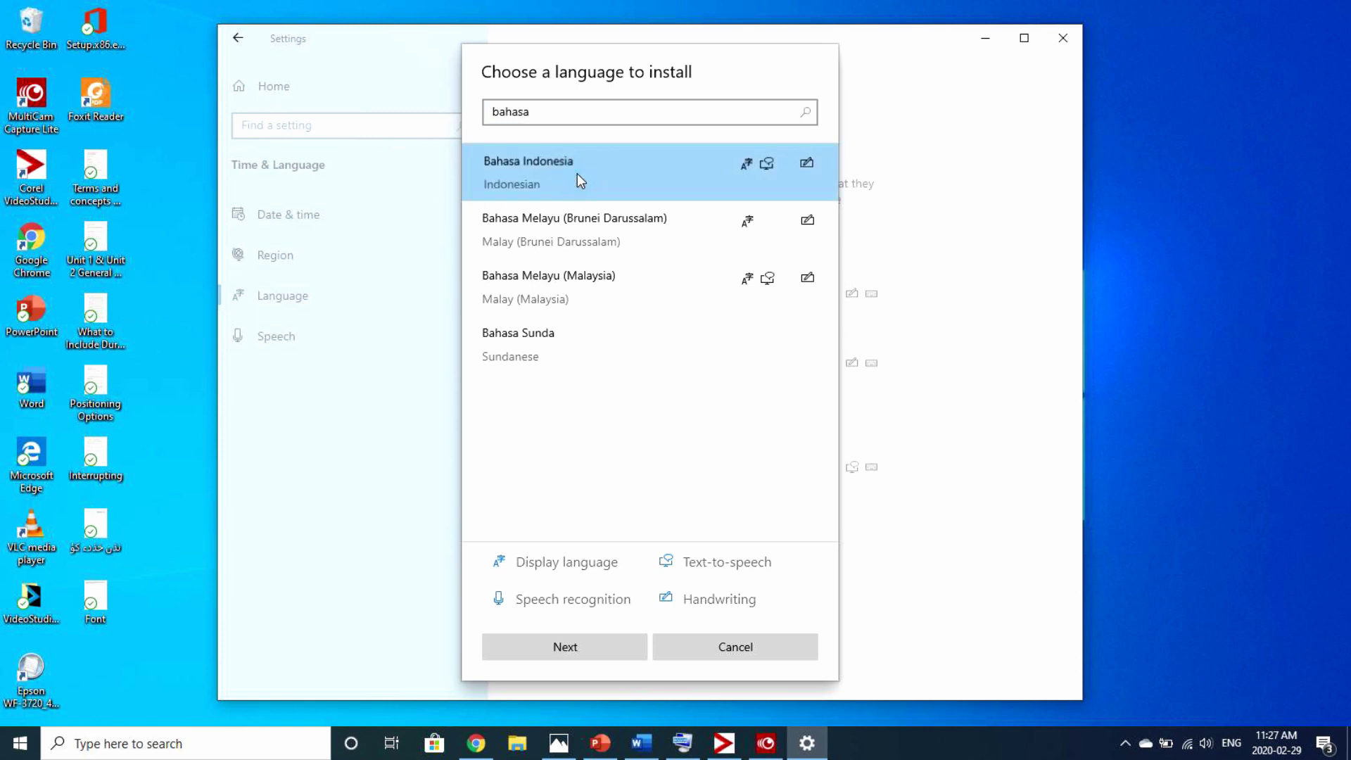
click(565, 648)
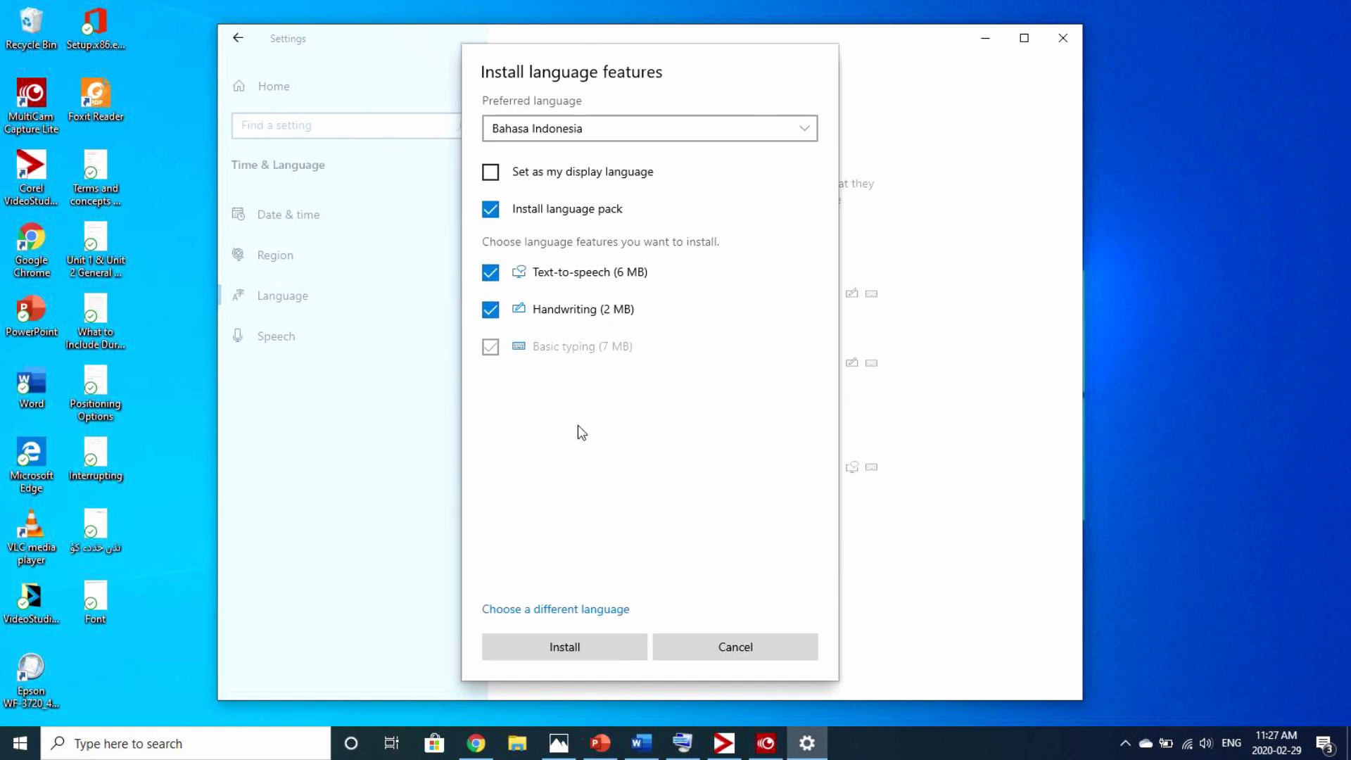
click(559, 647)
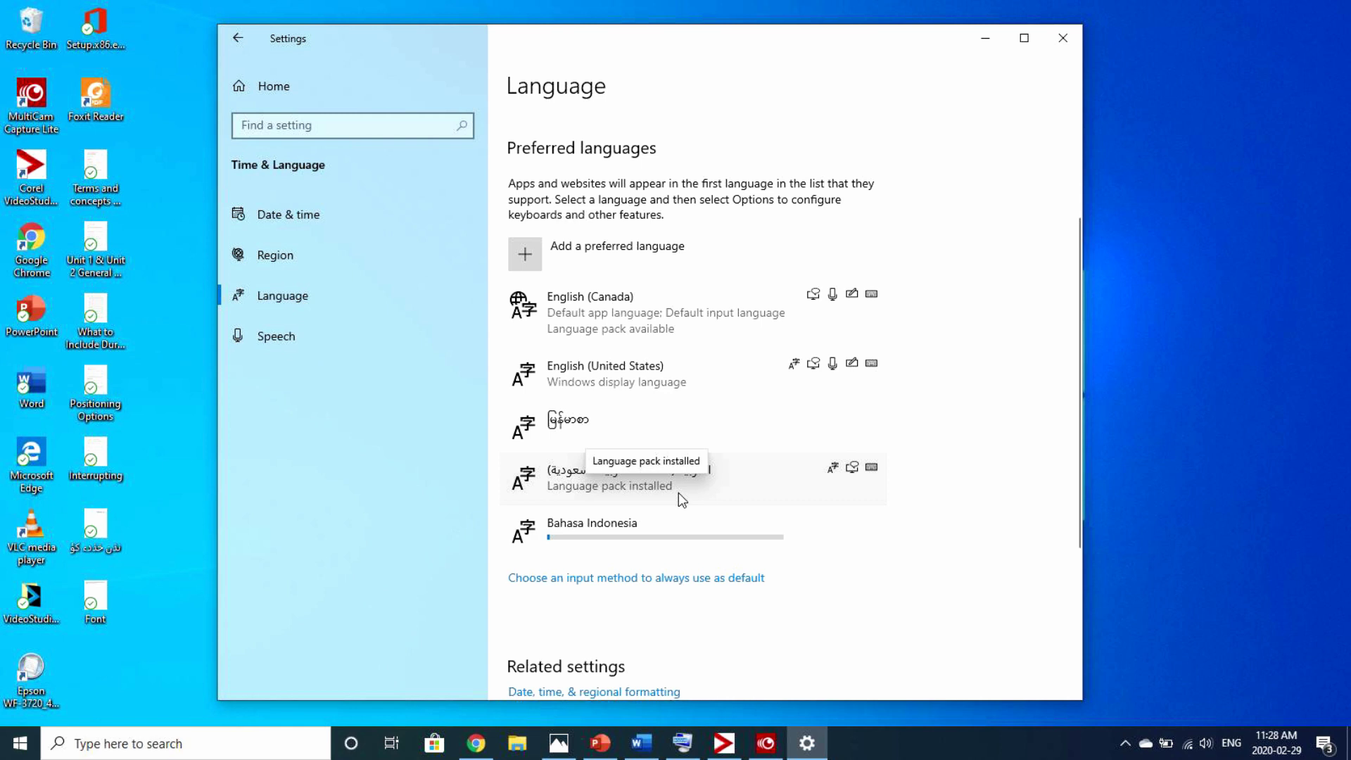
Remove Bahasa Indonesia from the preferred languages
click(662, 536)
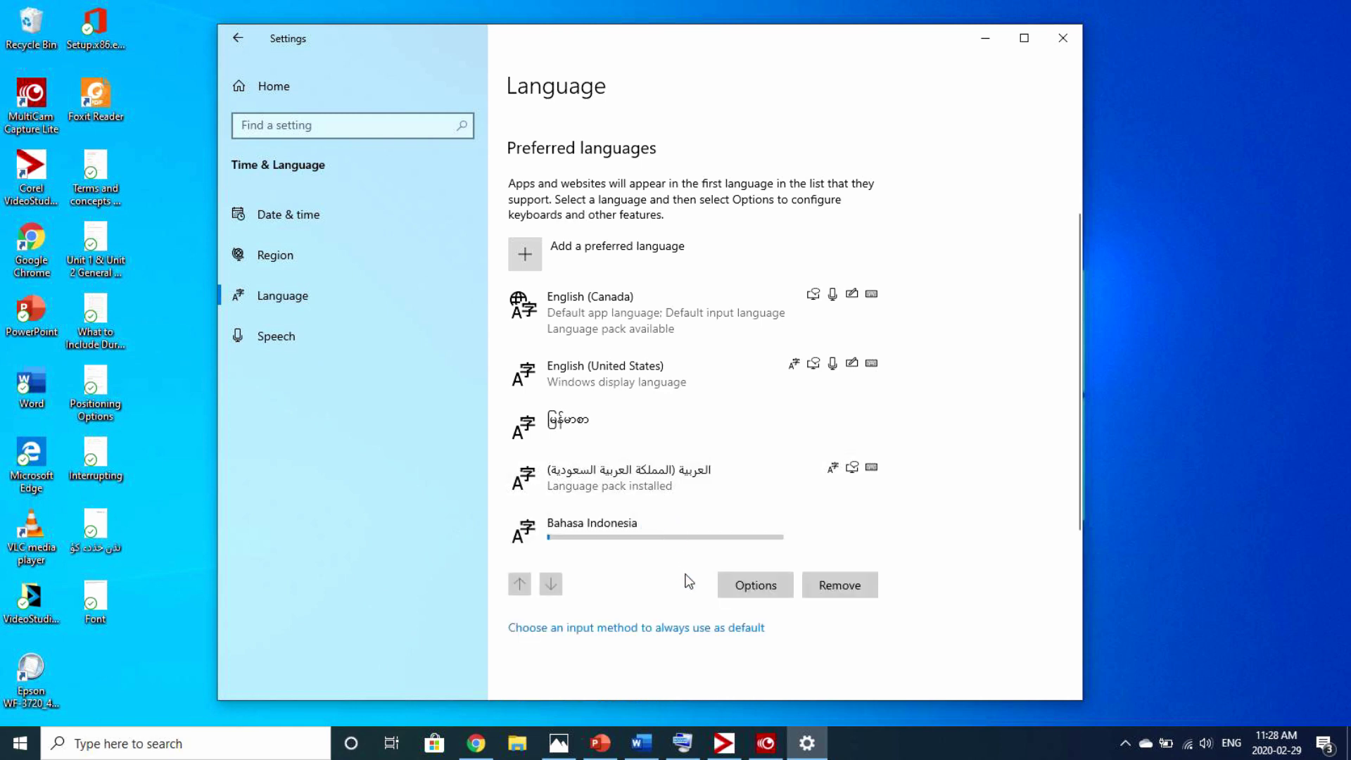
click(825, 590)
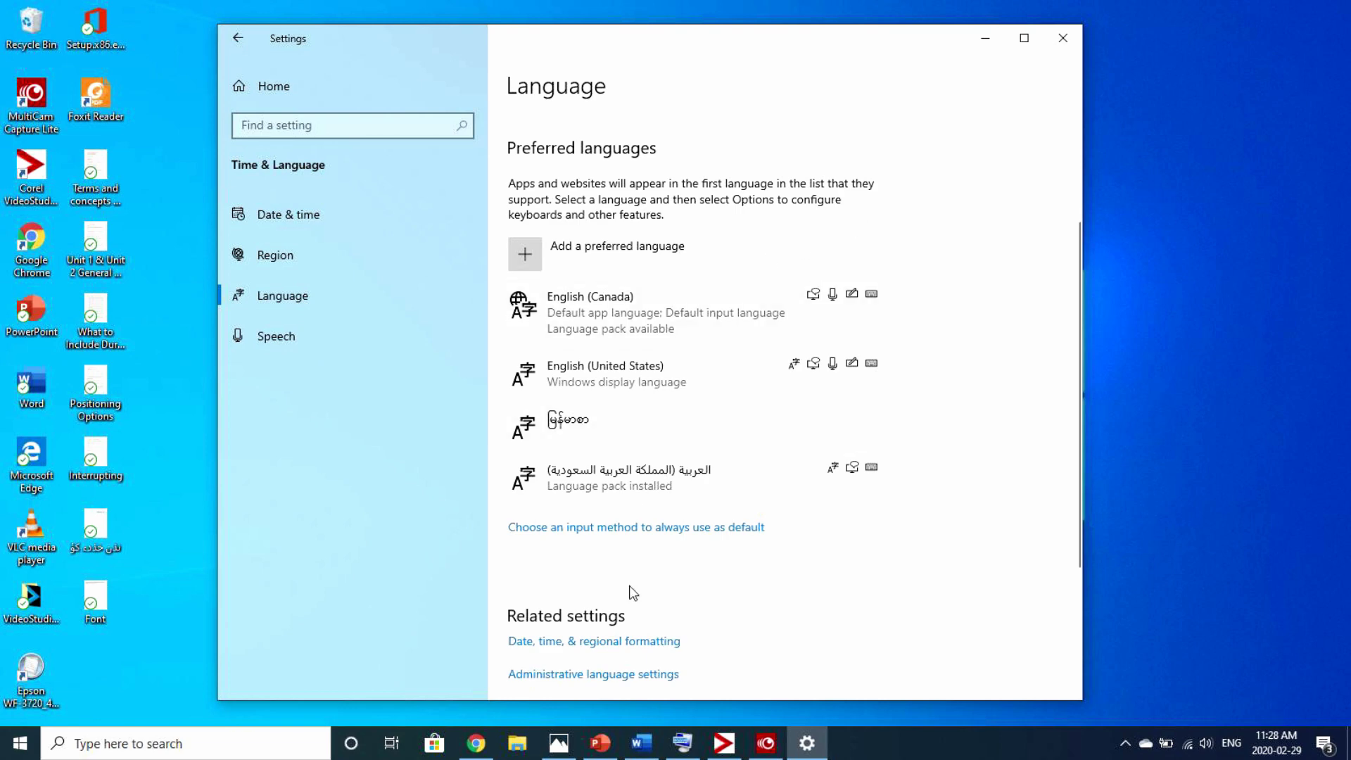
Switch to PowerPoint, go to slide 4 on downloading the Rohingya font, and open its fontlibrary.org link in the browser
click(599, 743)
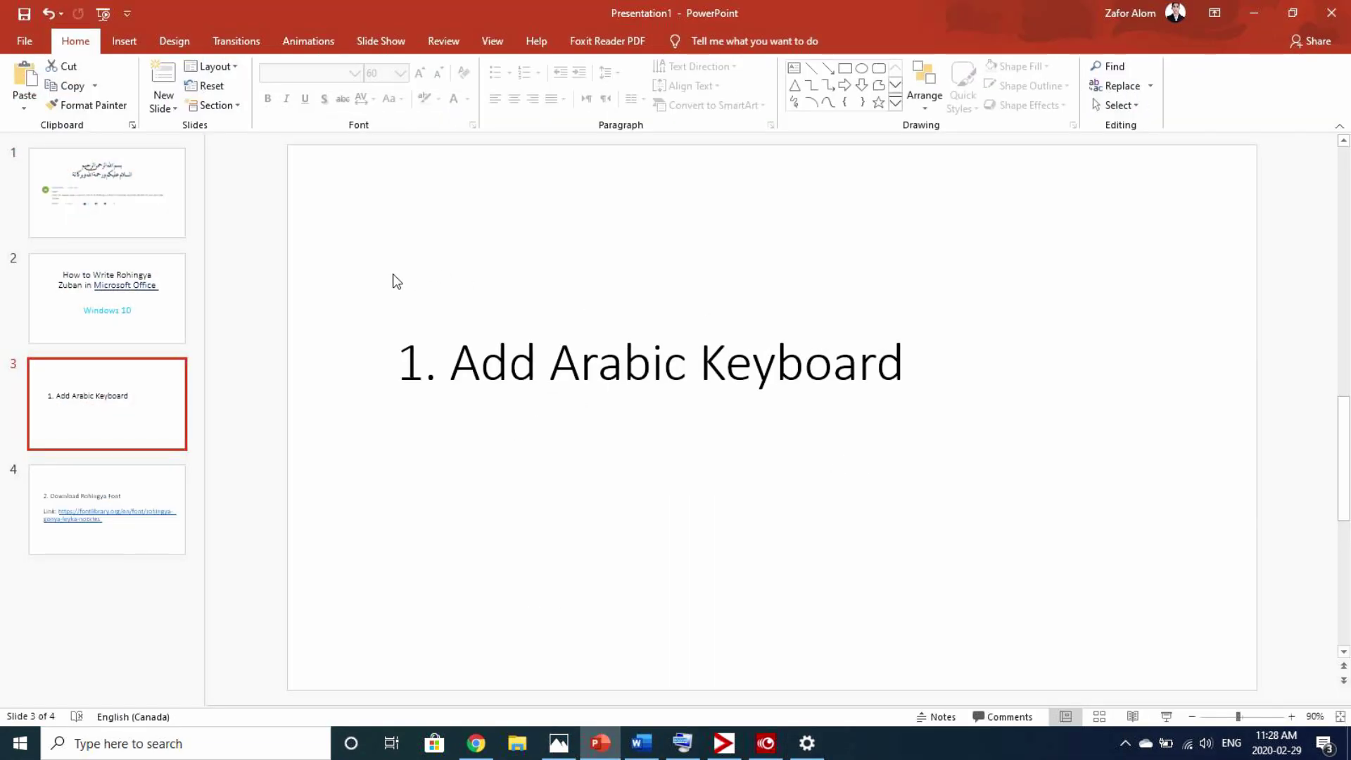
click(91, 487)
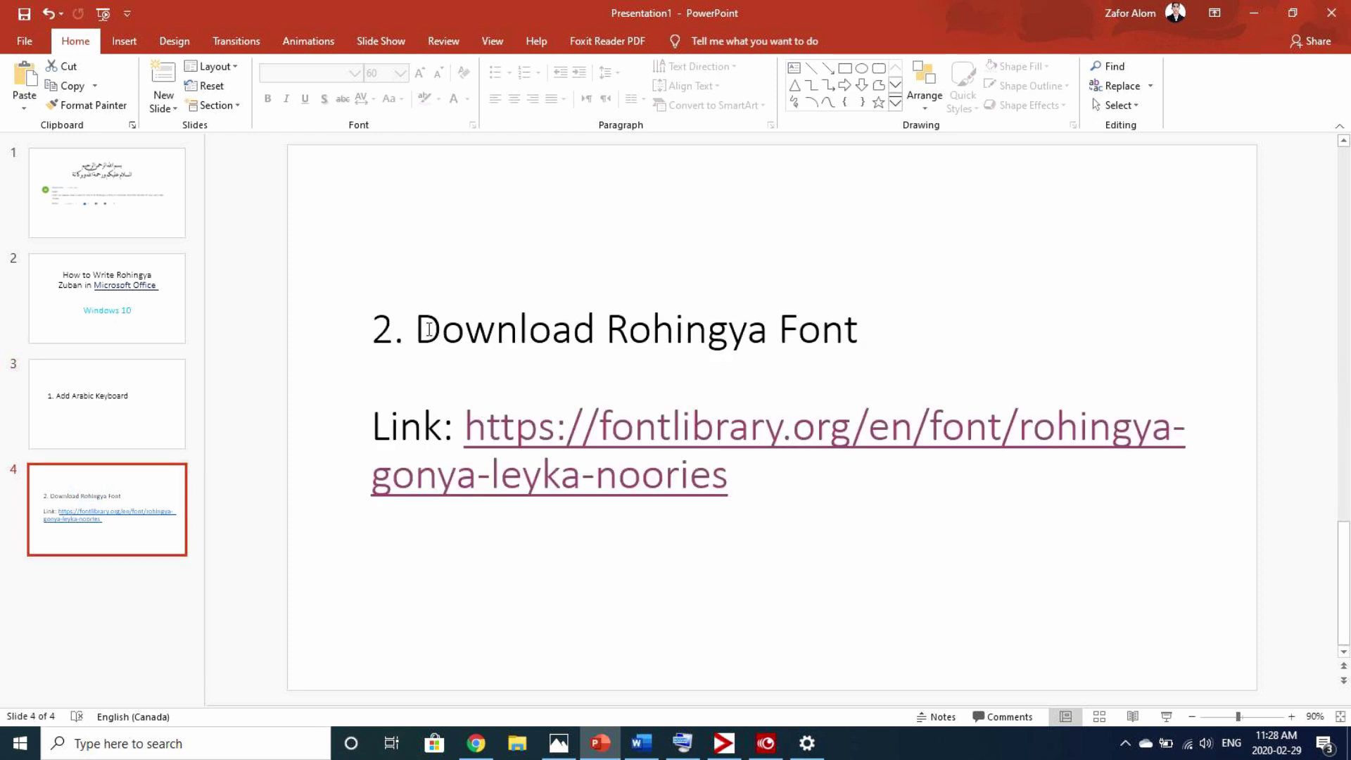
drag(417, 328, 859, 331)
click(779, 547)
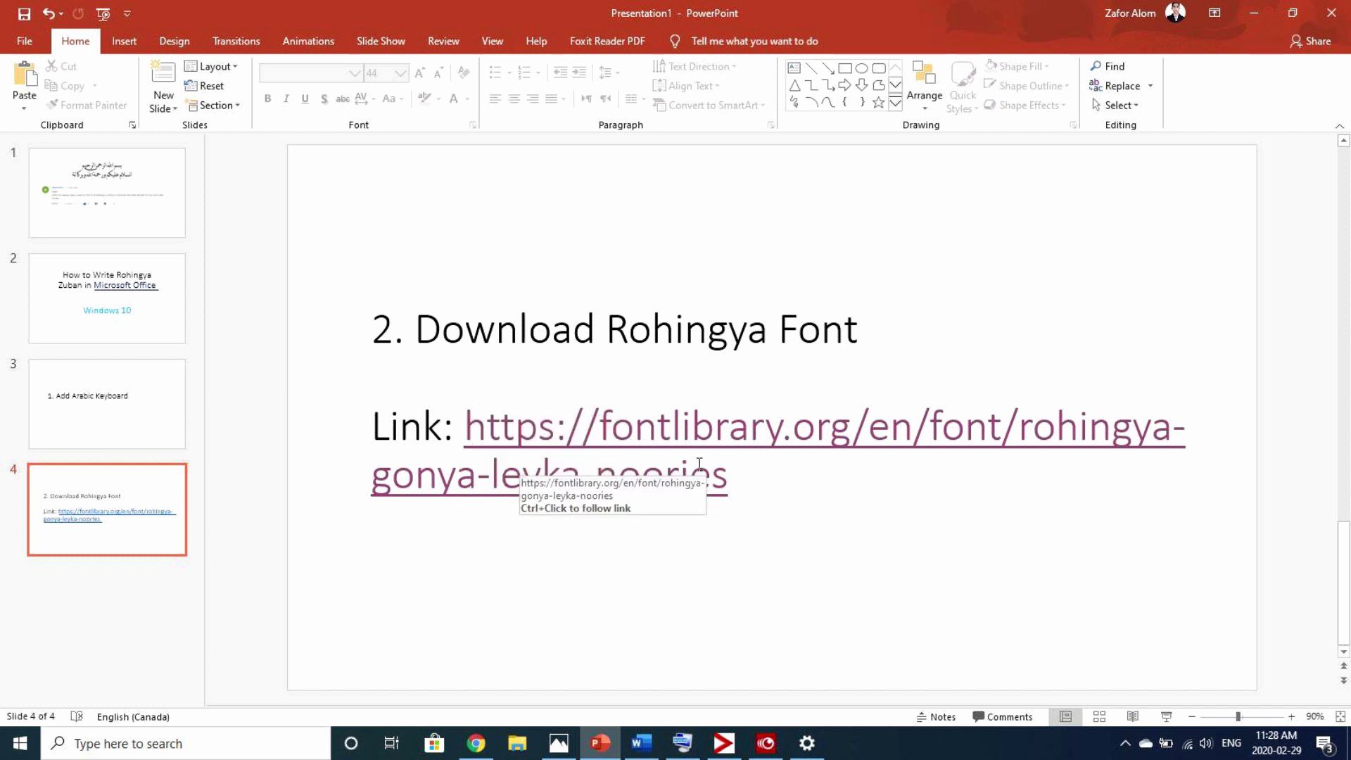
ctrl+click(631, 471)
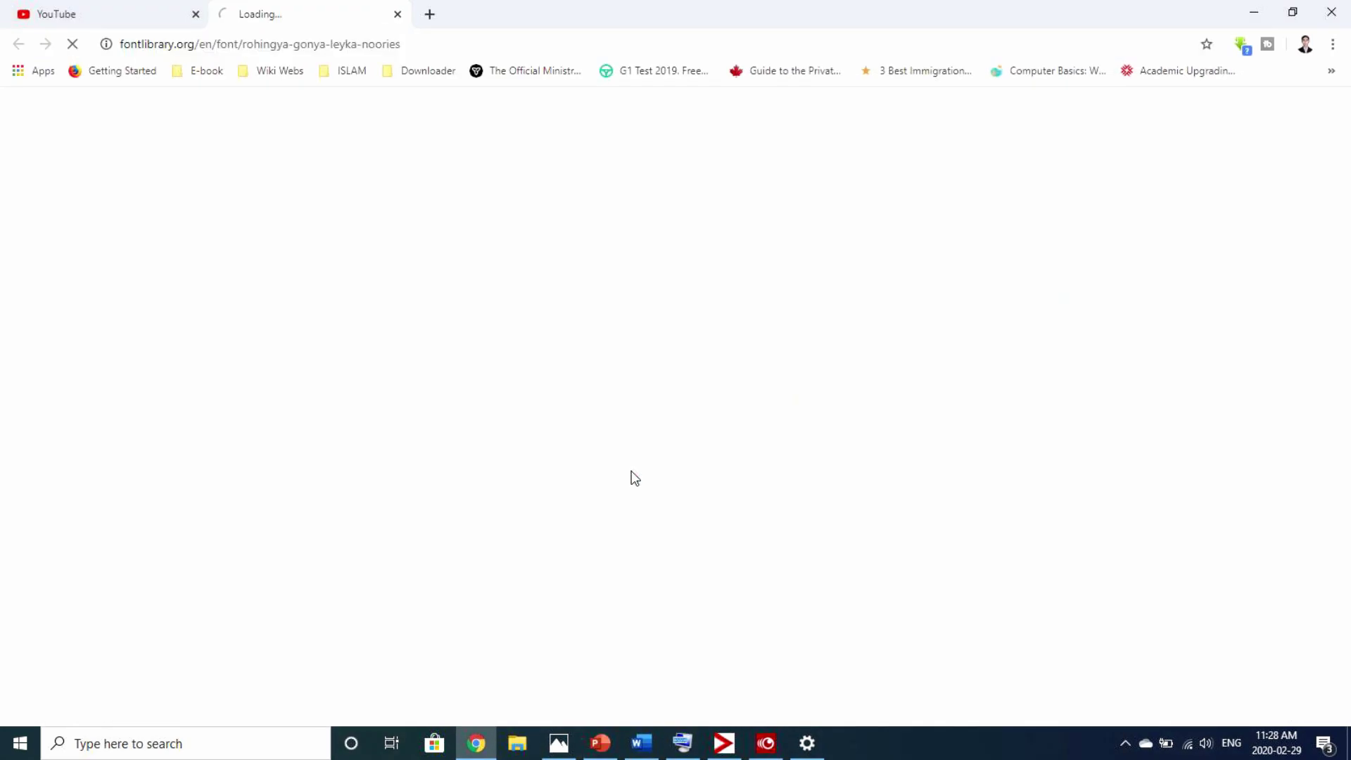
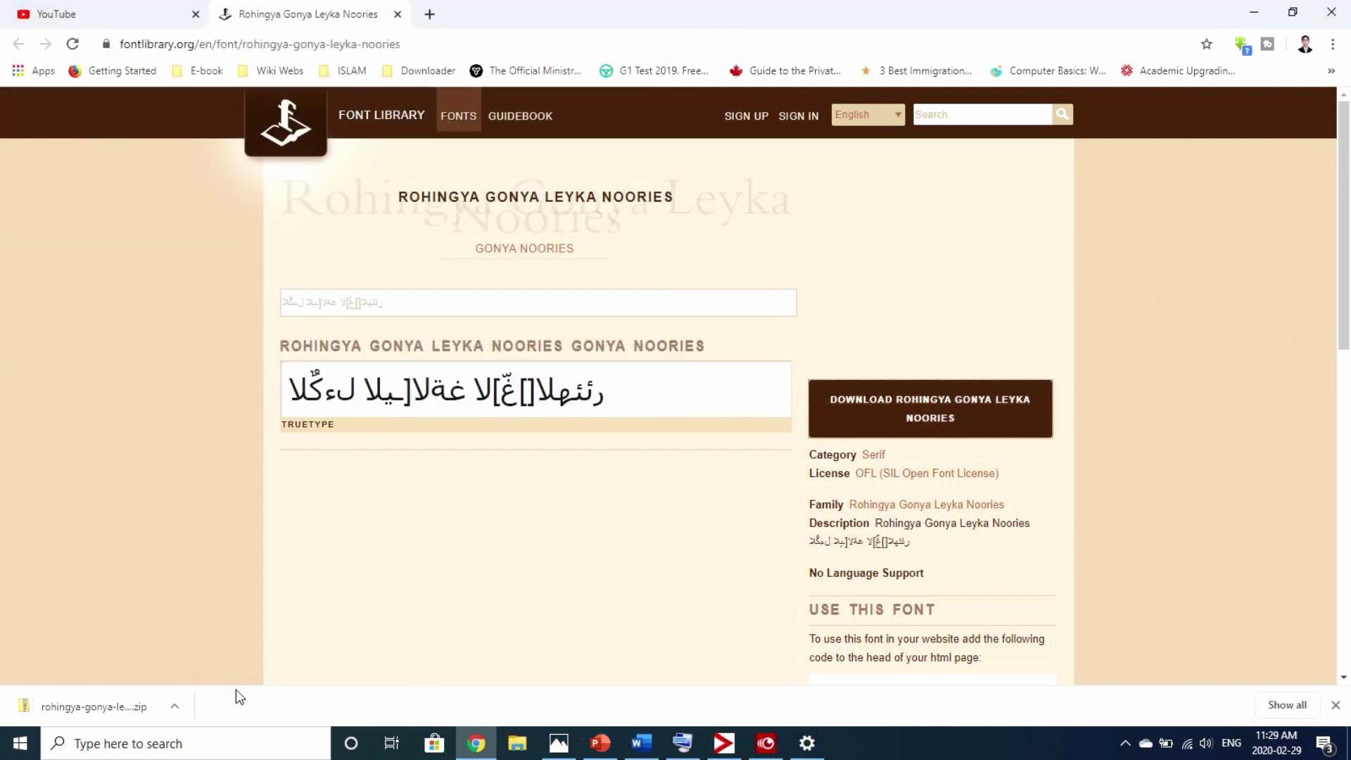
Switch to File Explorer and open the zipped folder rohingya-gonya-leyka-noories on the Data (E:) drive
click(519, 746)
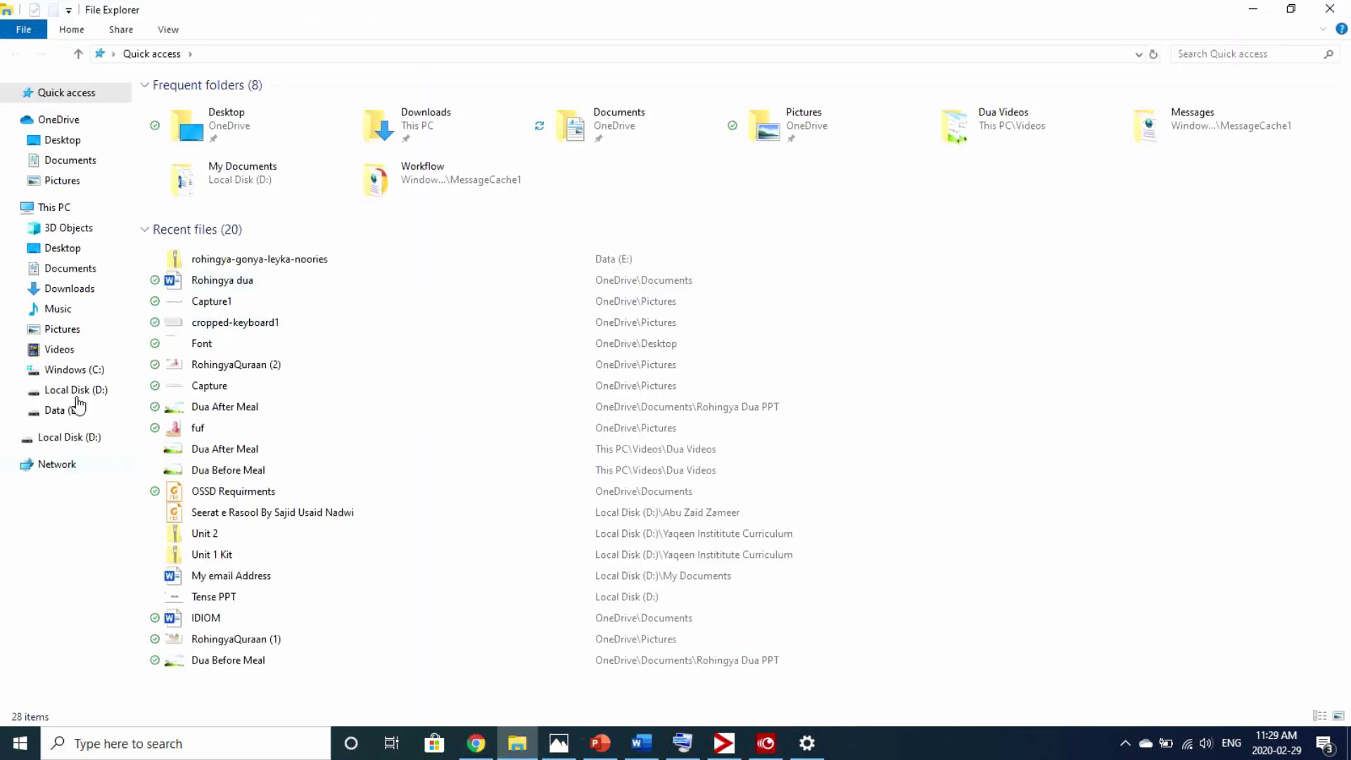
click(75, 414)
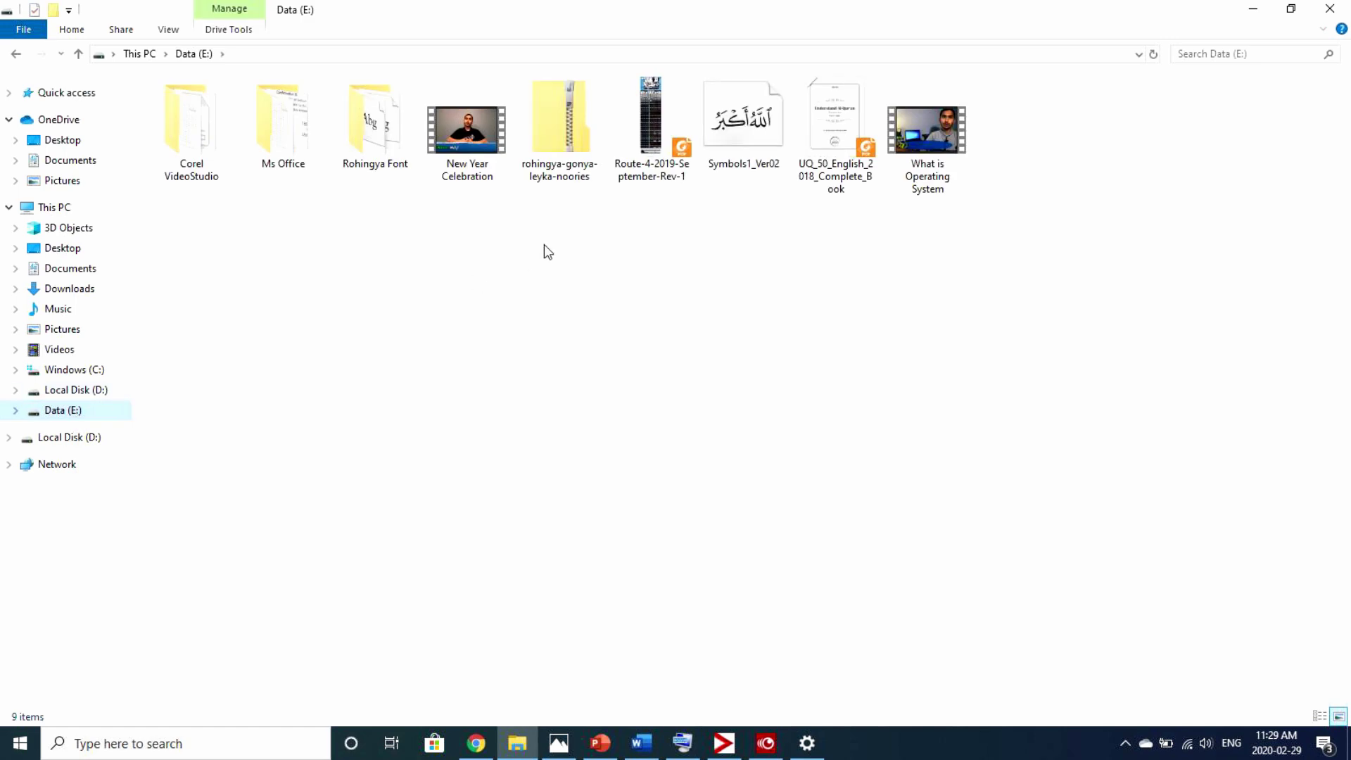
click(555, 149)
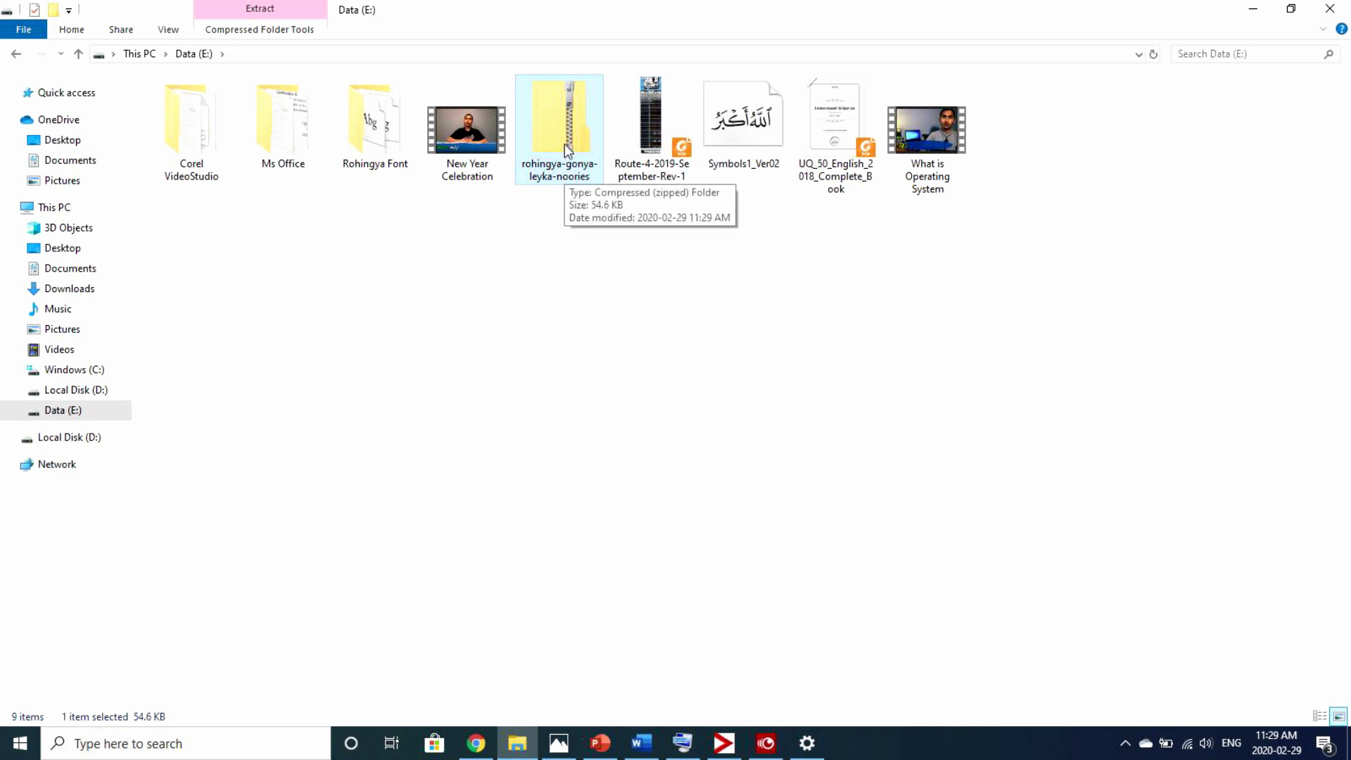
double_click(566, 150)
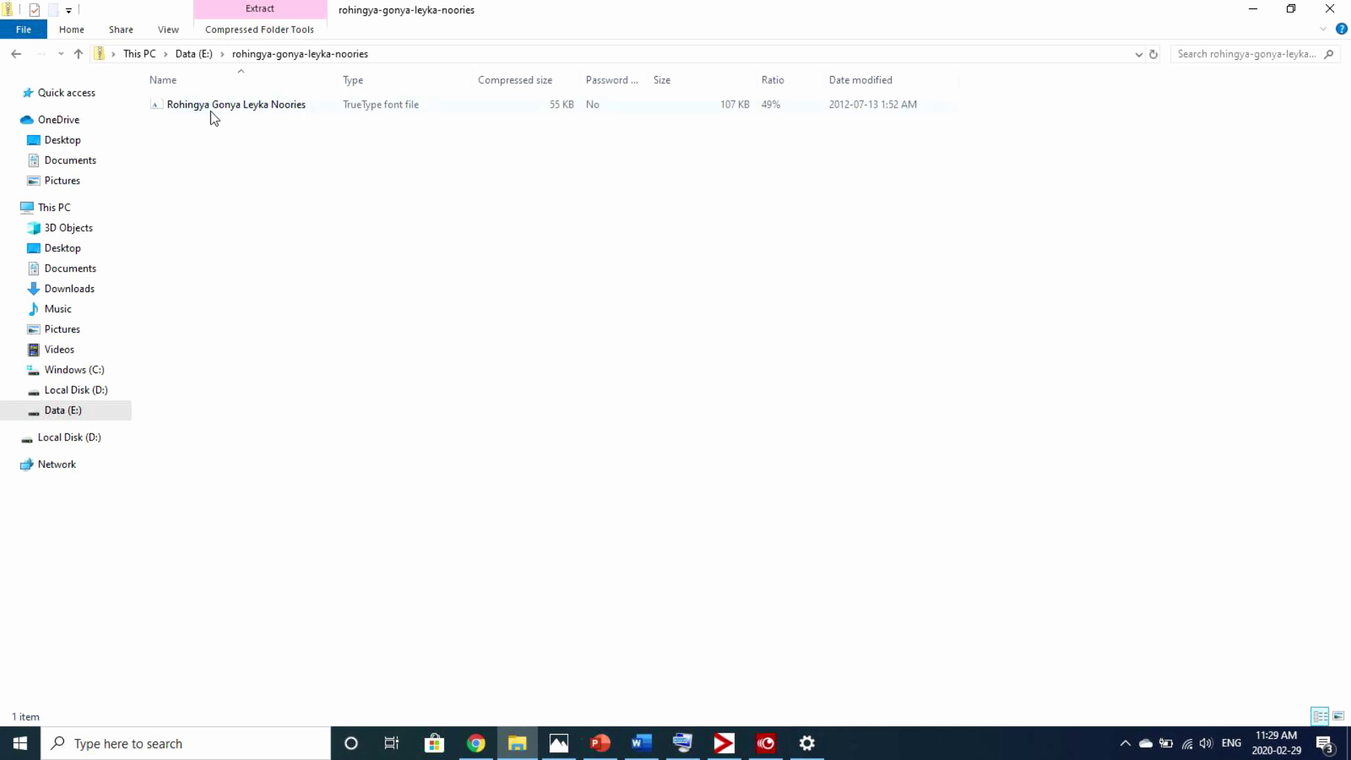
Install the Rohingya Gonya Leyka Noories font from its font file, and close the font preview and File Explorer
double_click(235, 106)
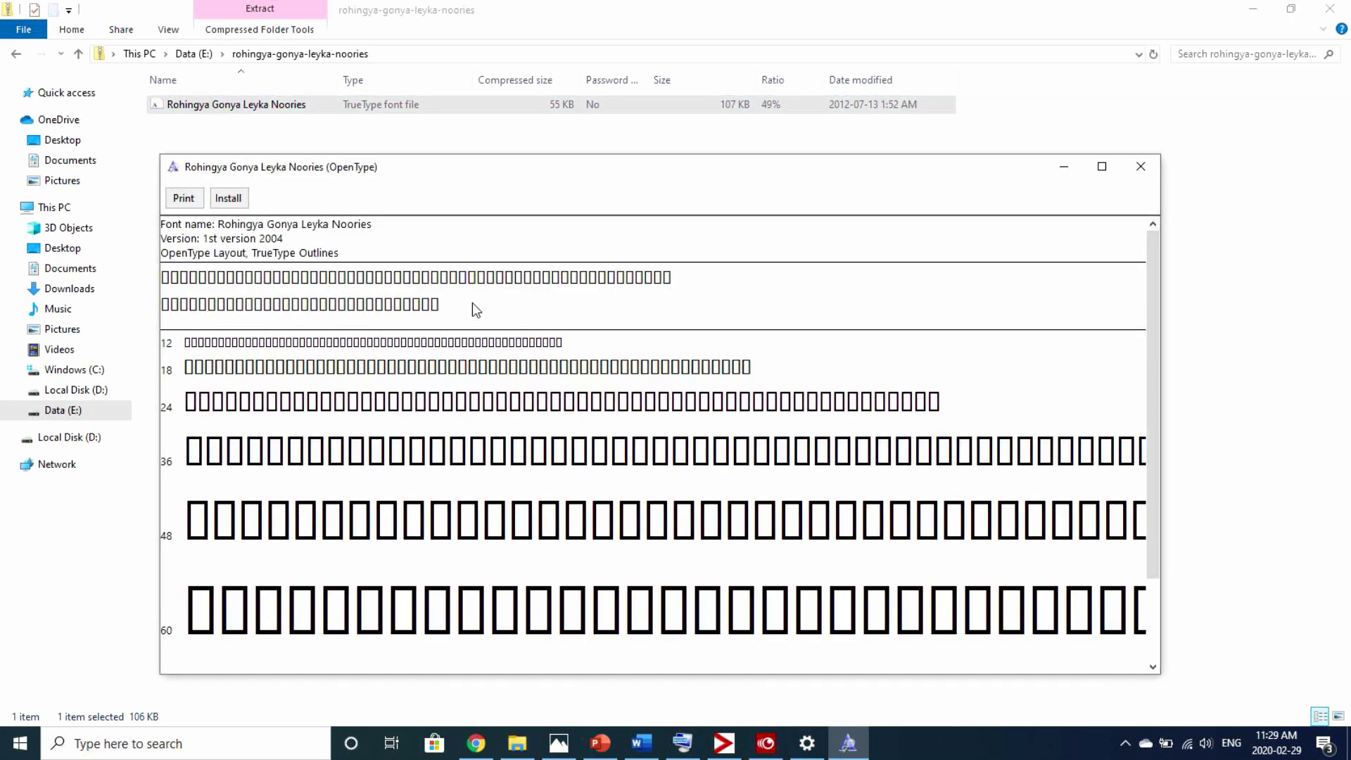
click(229, 200)
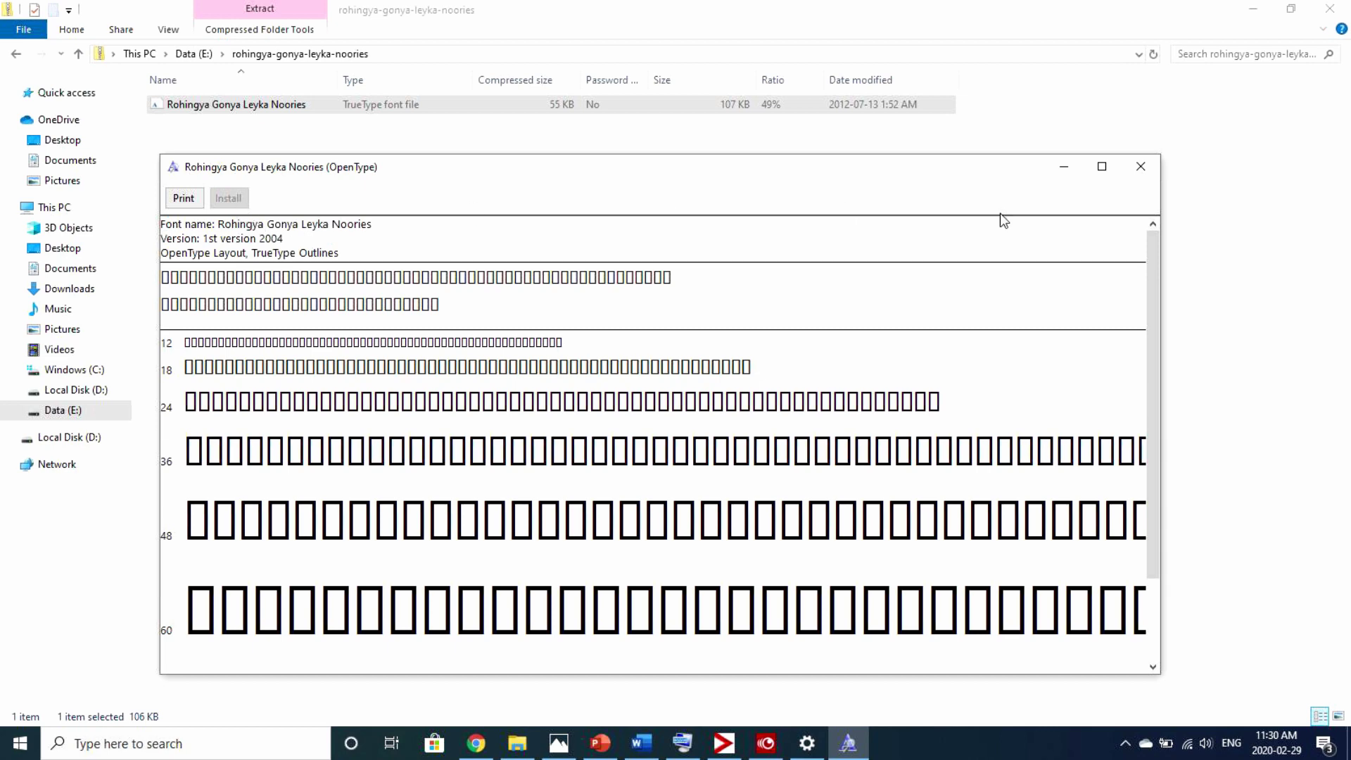
click(1141, 169)
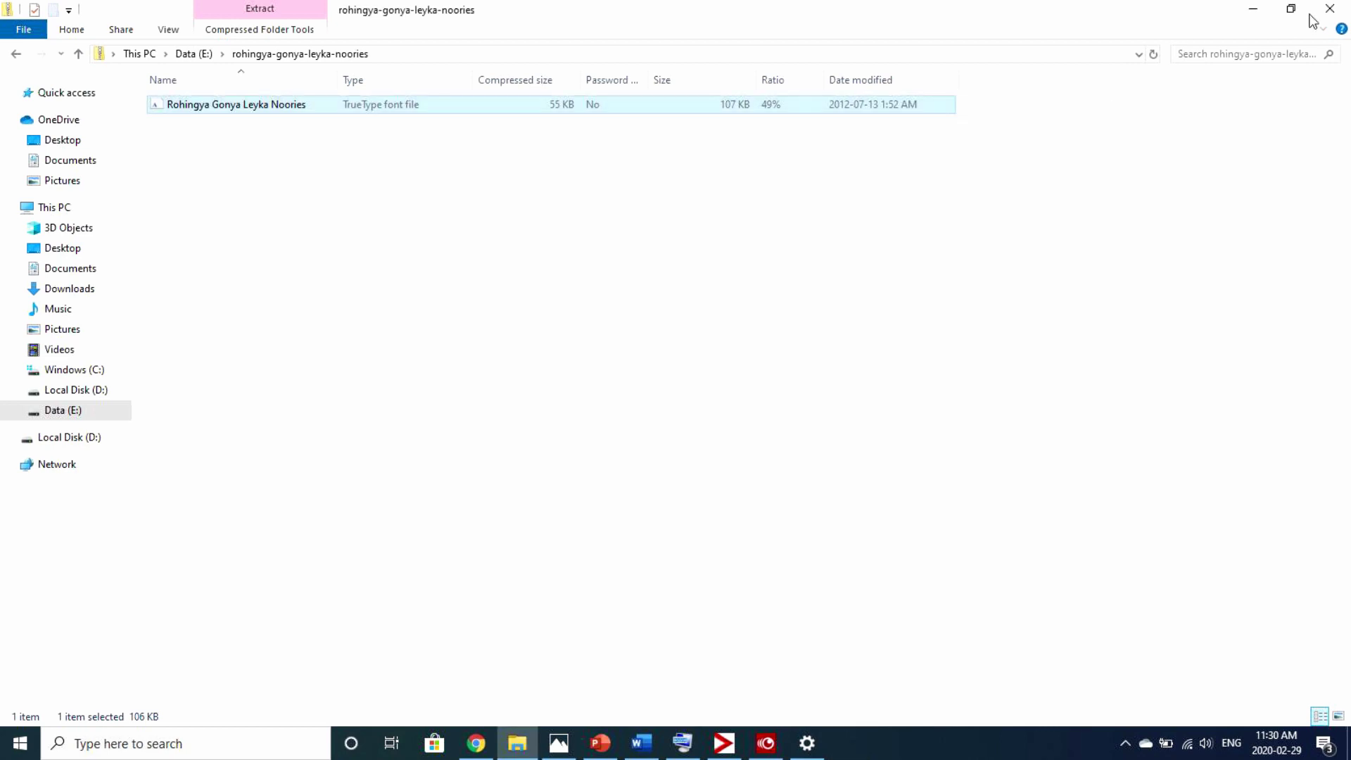
click(1330, 8)
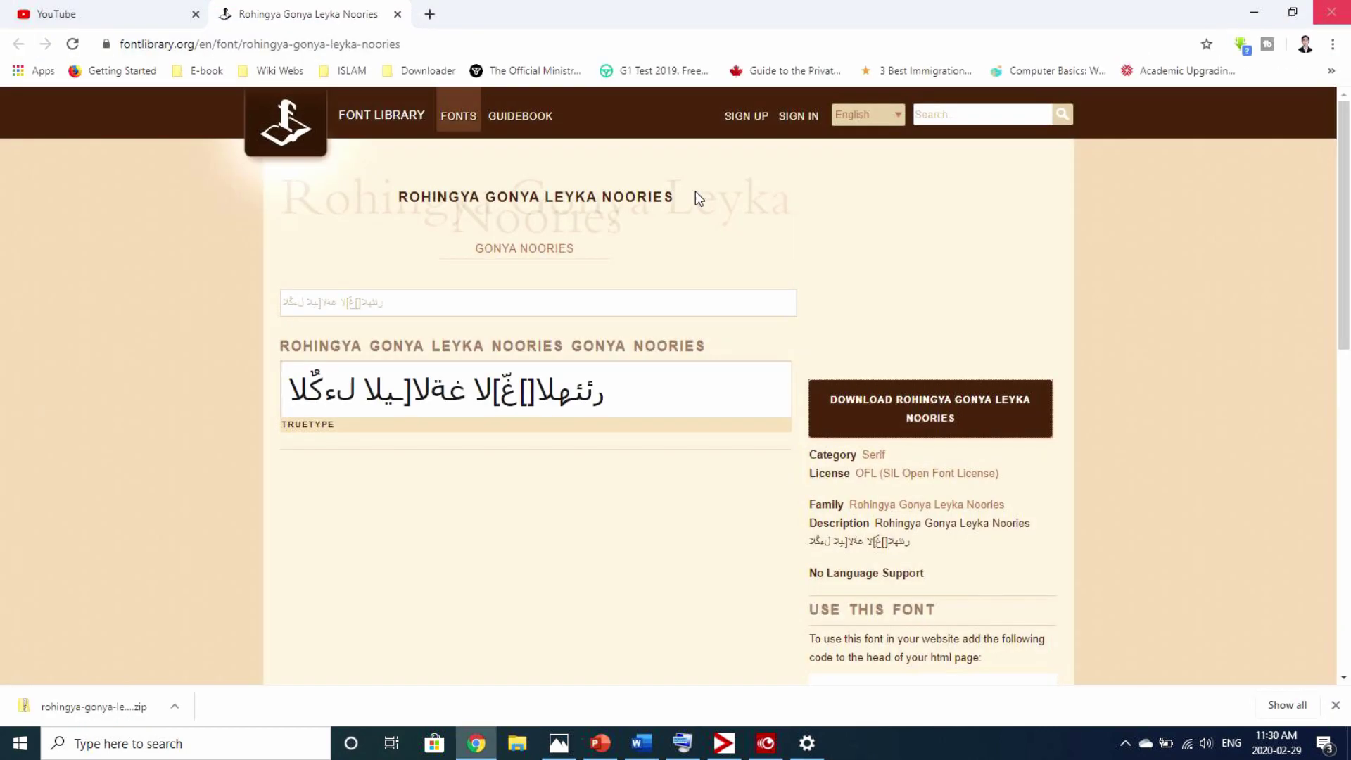
Minimize the browser, presentation and Settings windows to show the desktop
click(1254, 12)
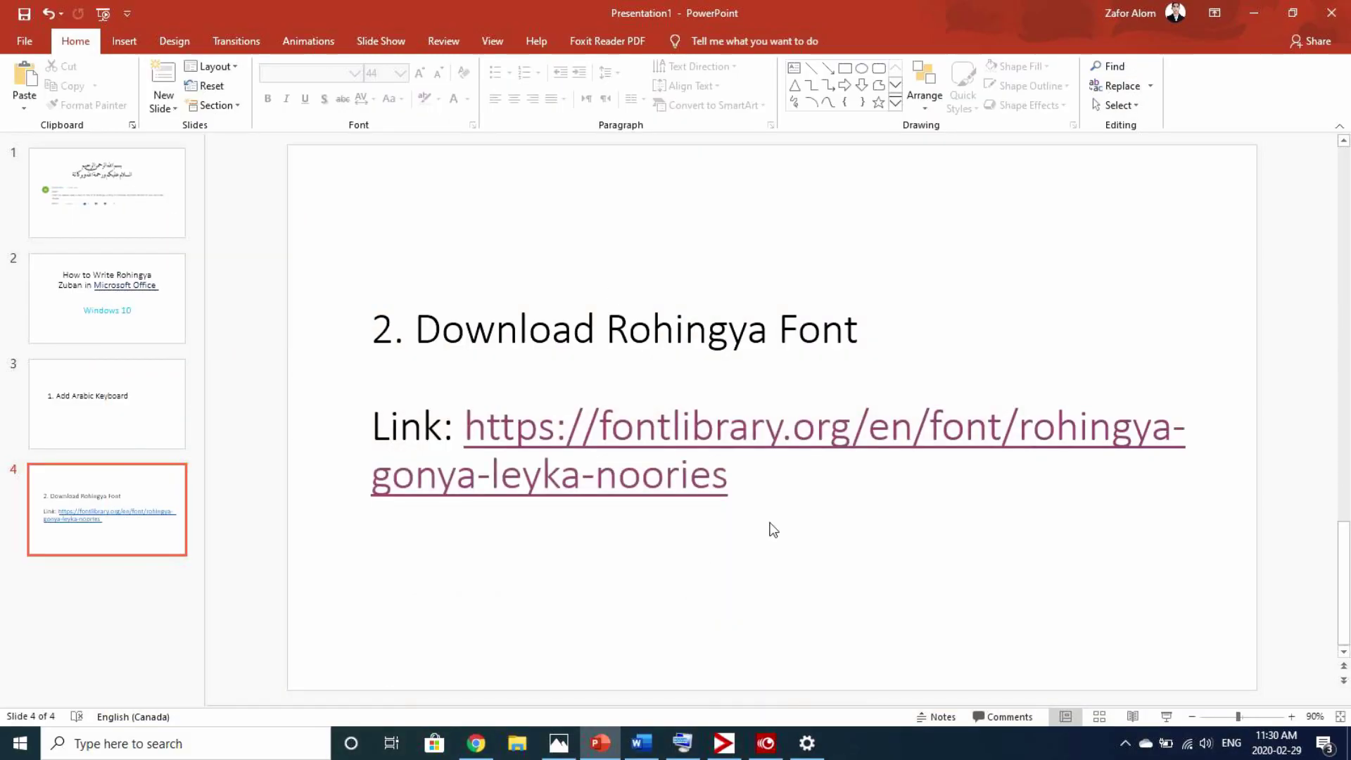
click(1246, 10)
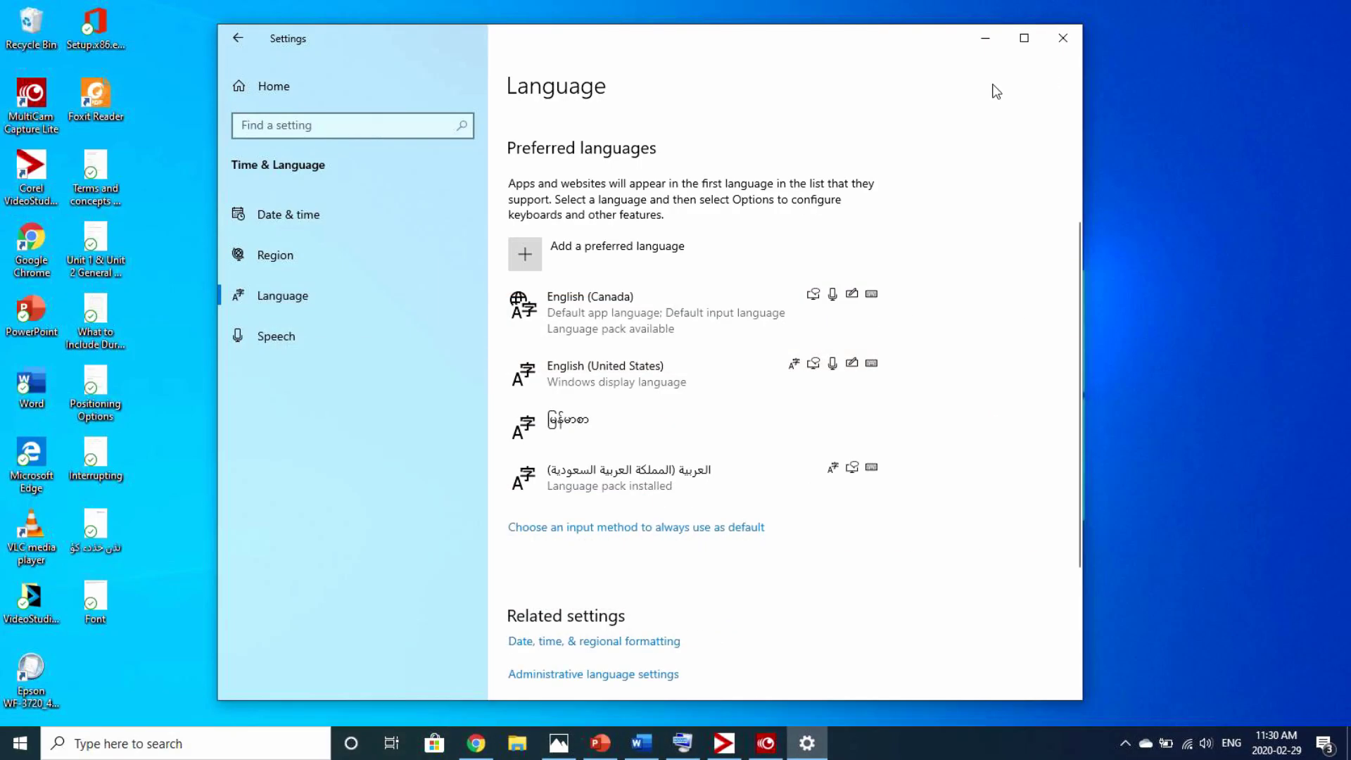
click(999, 40)
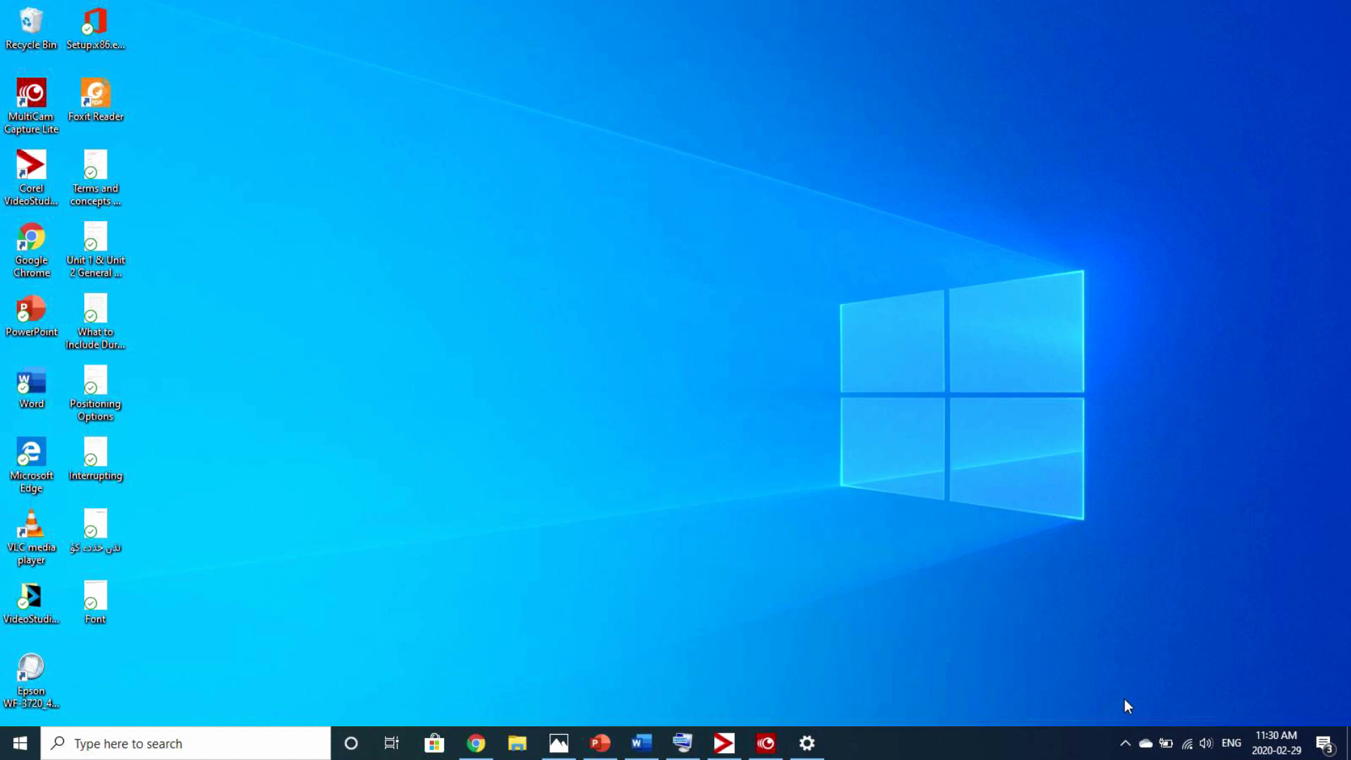
Show the available keyboard input languages, including Arabic (Saudi Arabia), and dismiss the list
click(1126, 746)
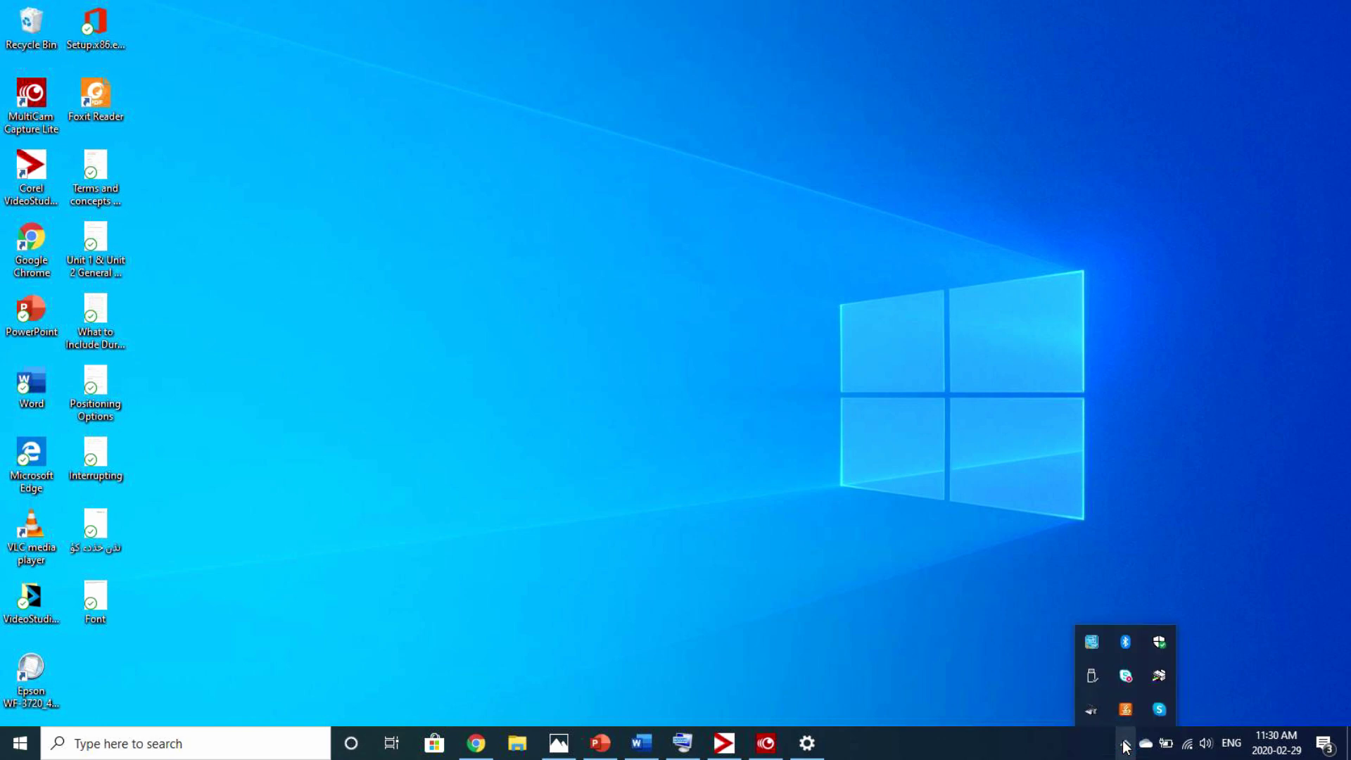
click(1232, 752)
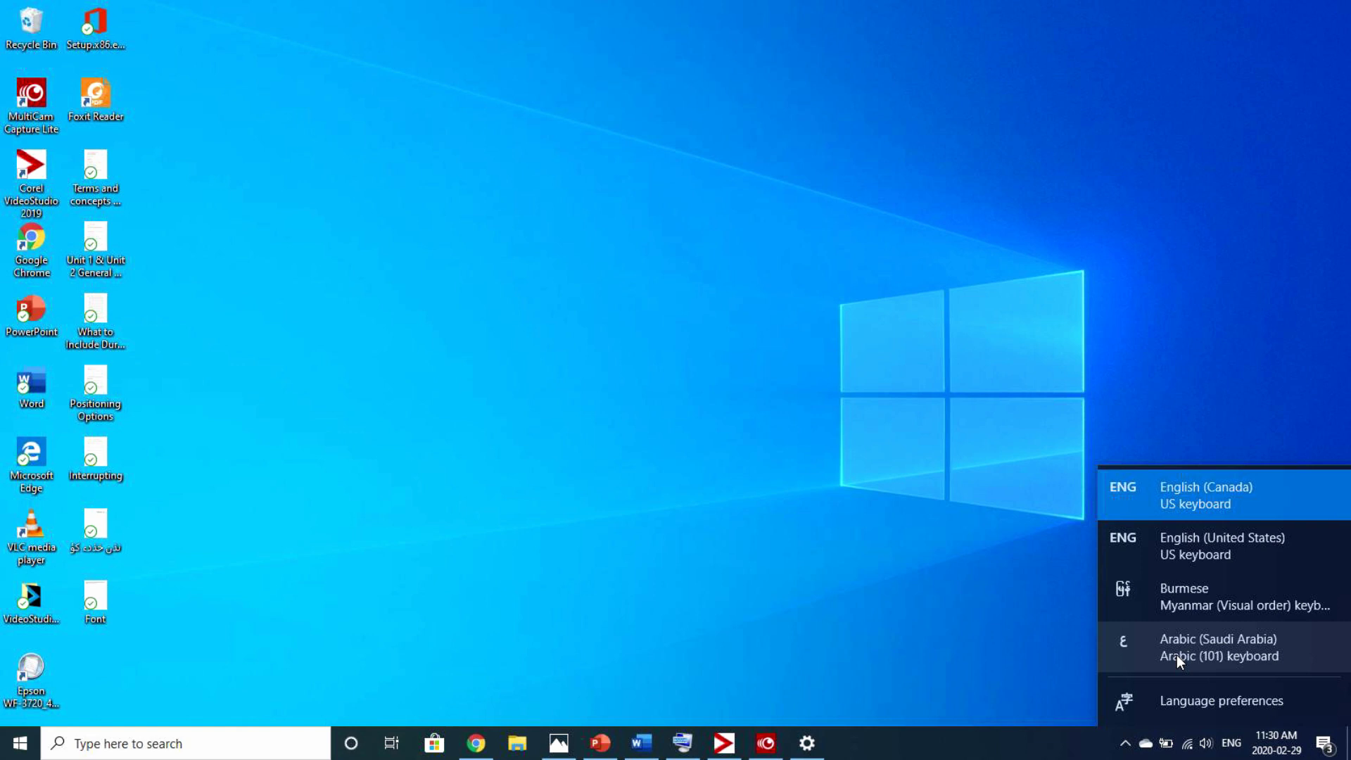
click(577, 379)
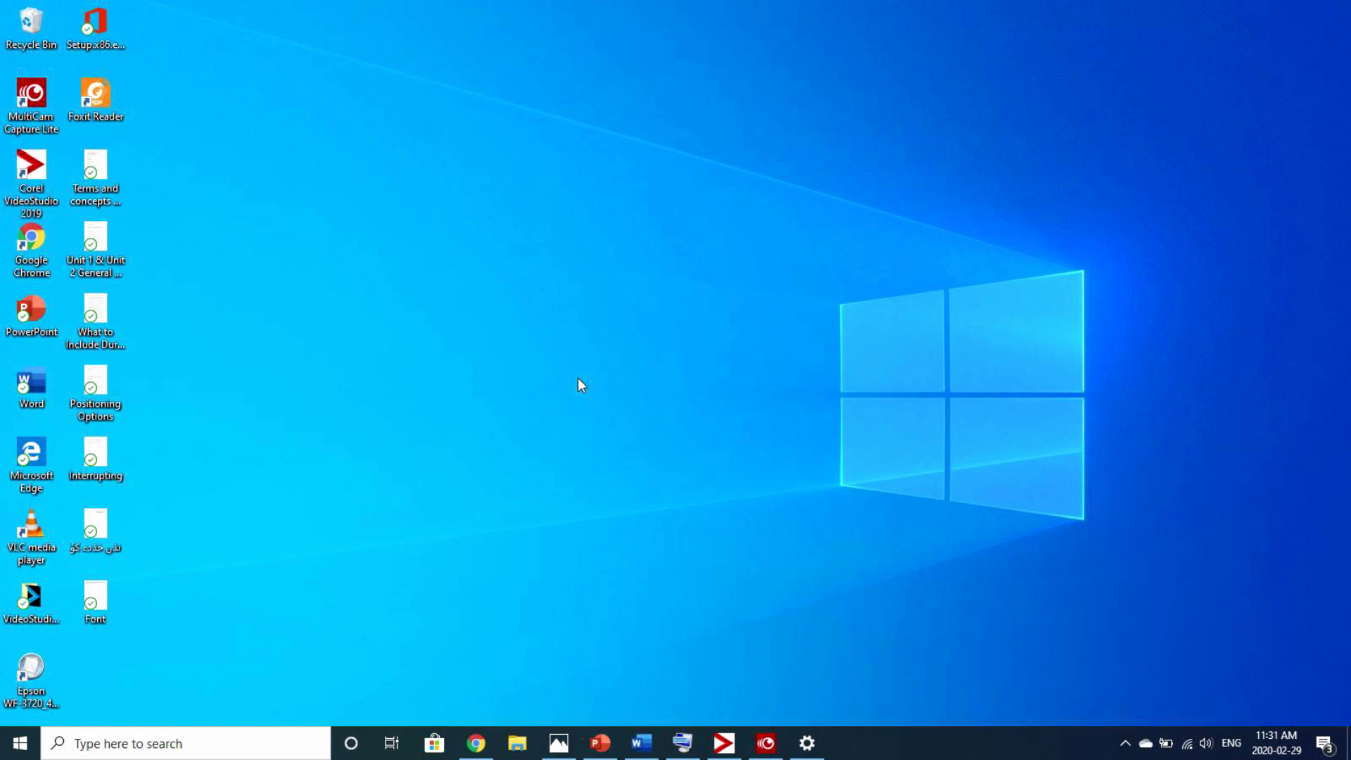
Switch to the Rohingya dua document in Word, highlight the bulleted Rohingya paragraph on page 3, and minimize the document
click(641, 743)
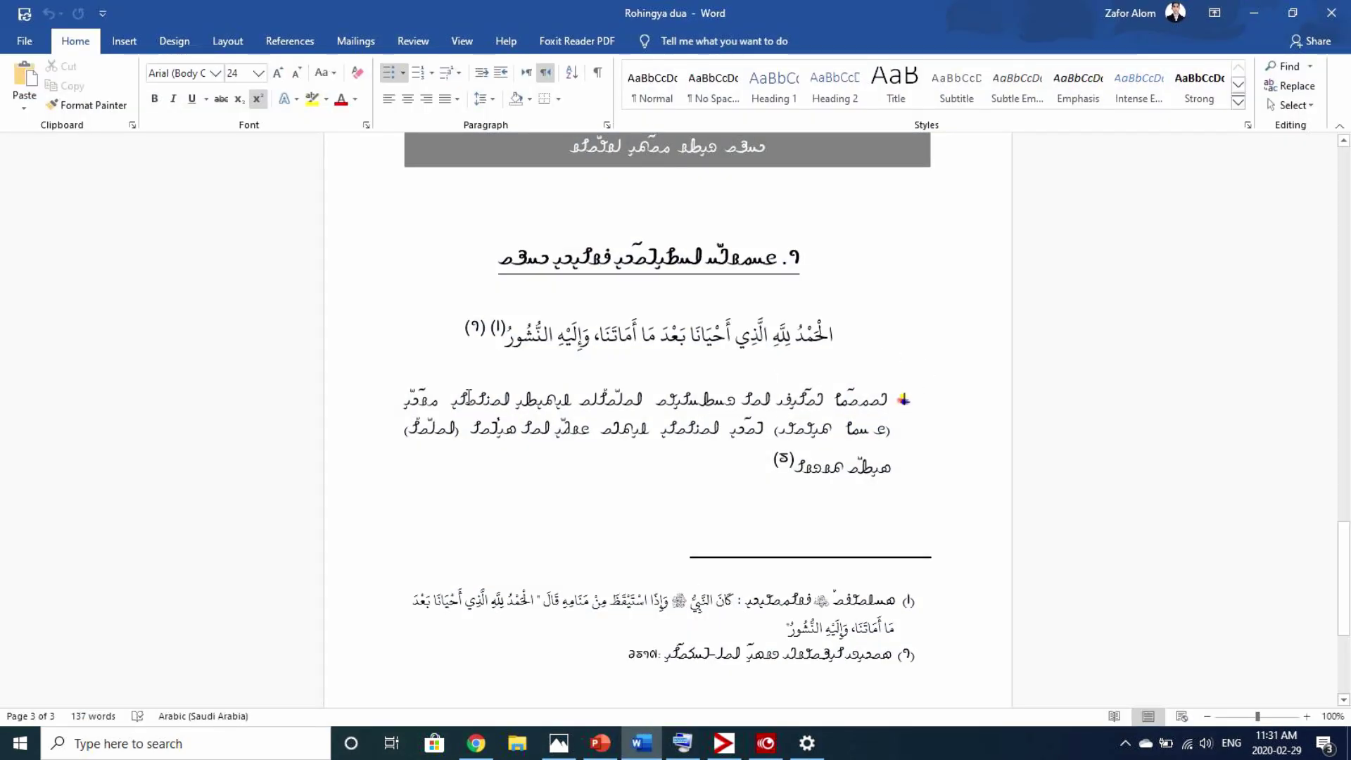
drag(760, 454, 888, 397)
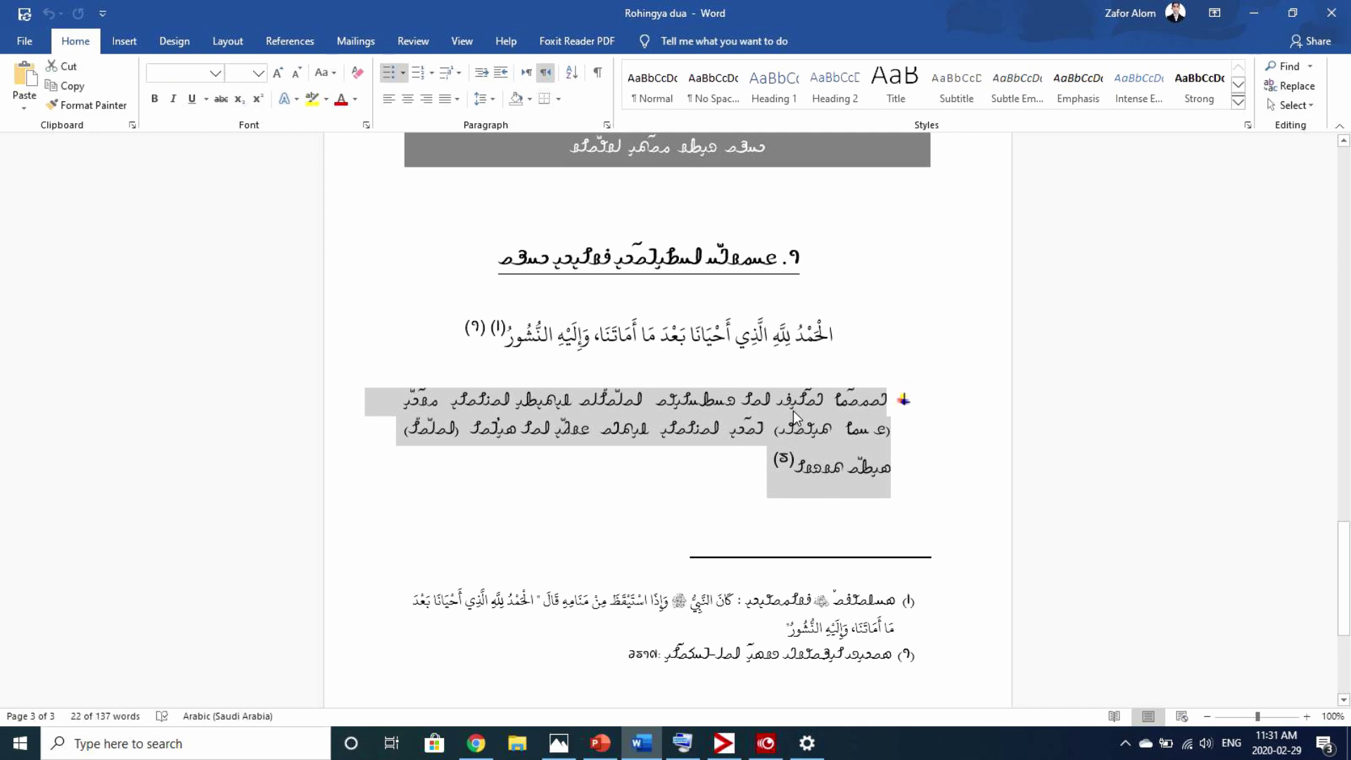
click(1254, 12)
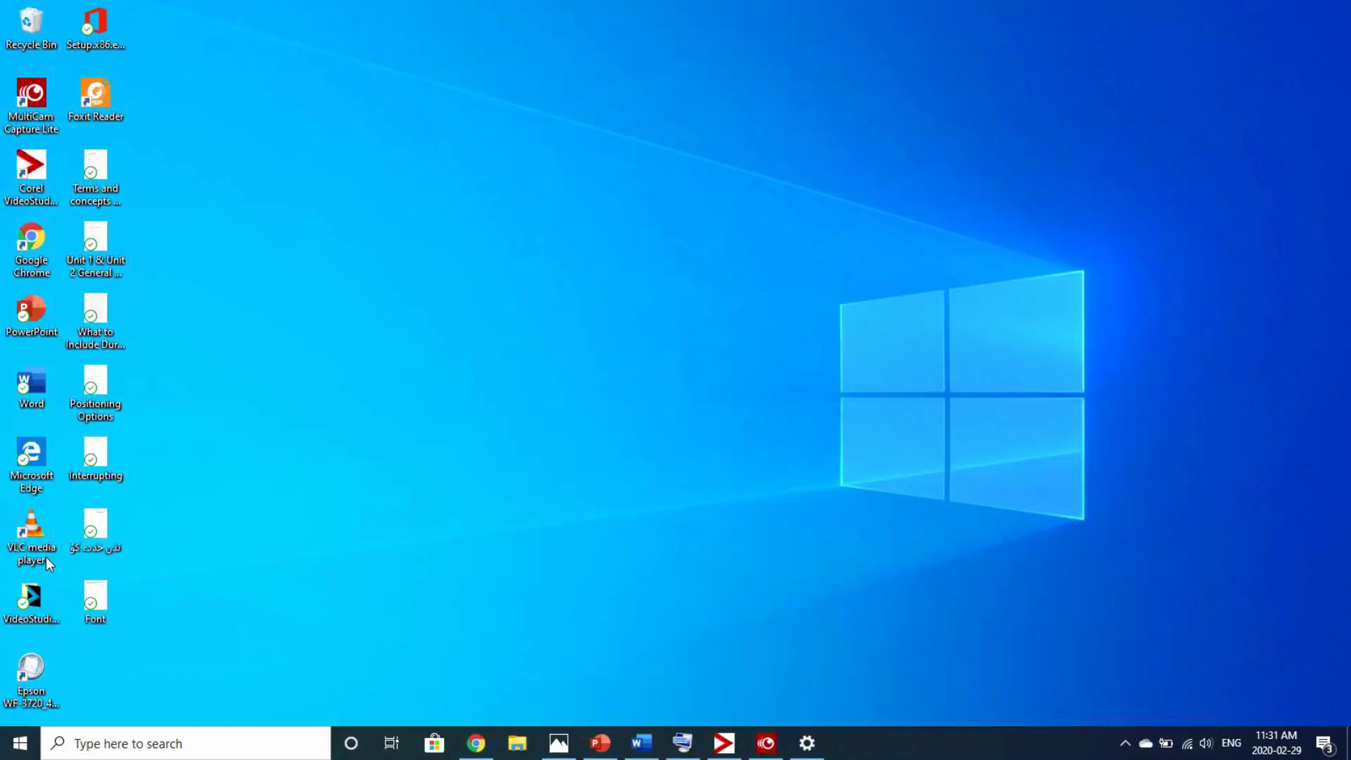
Create a blank Word document in a maximized window and switch the keyboard input to Arabic (Saudi Arabia)
double_click(37, 385)
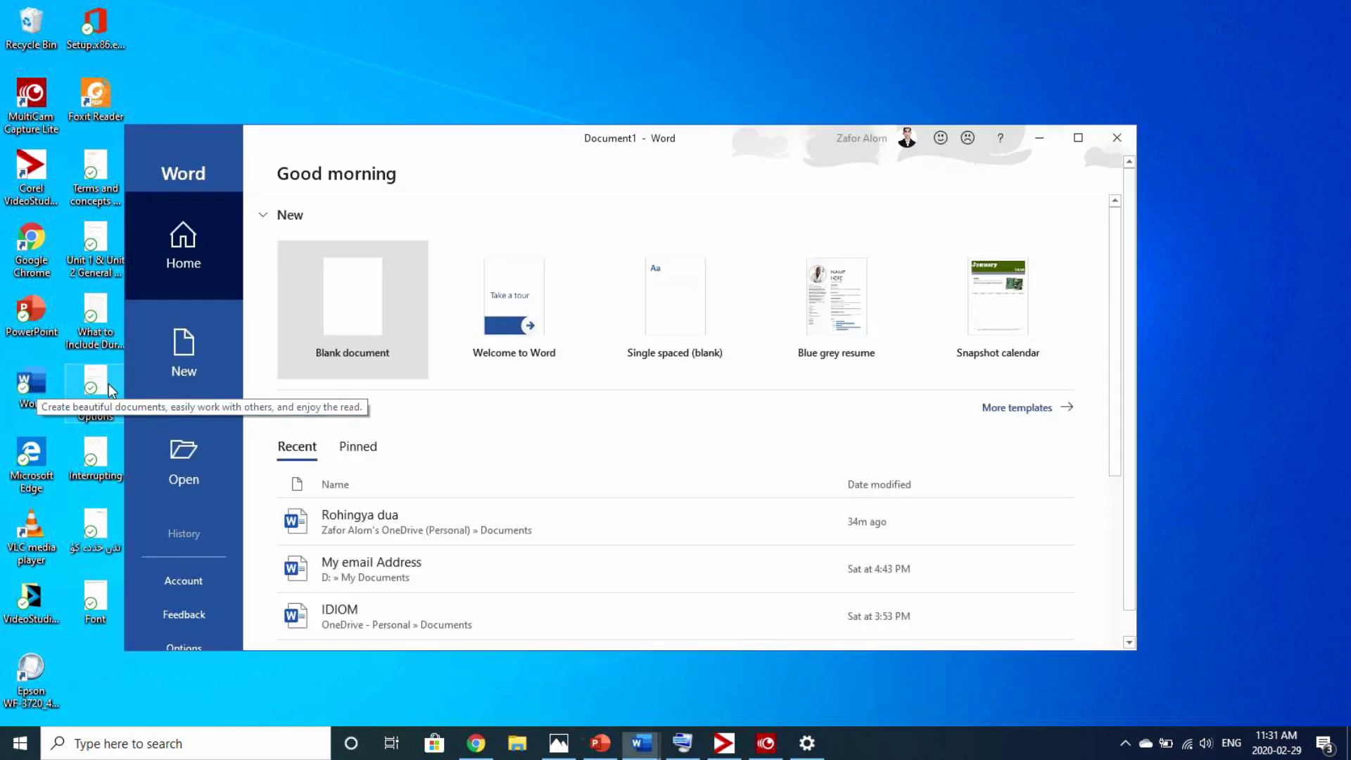
click(339, 308)
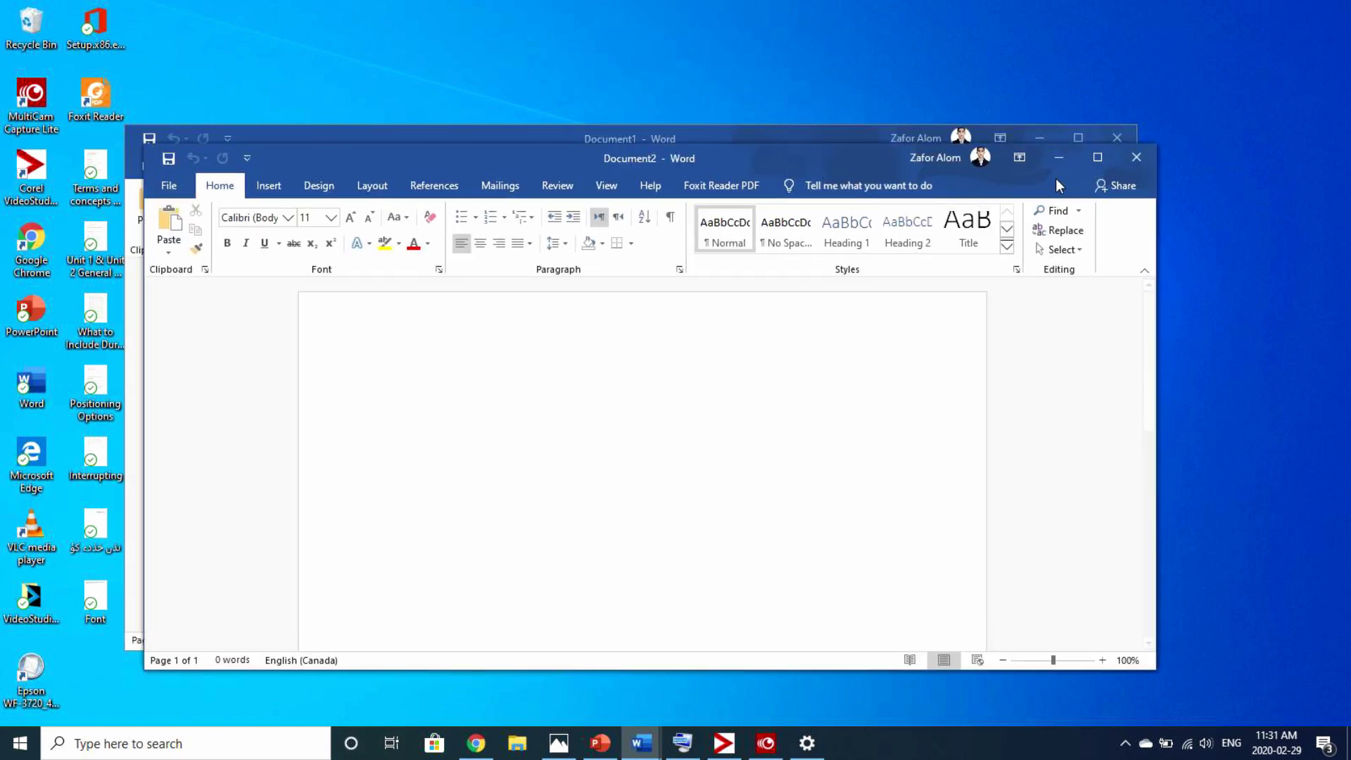
click(1093, 157)
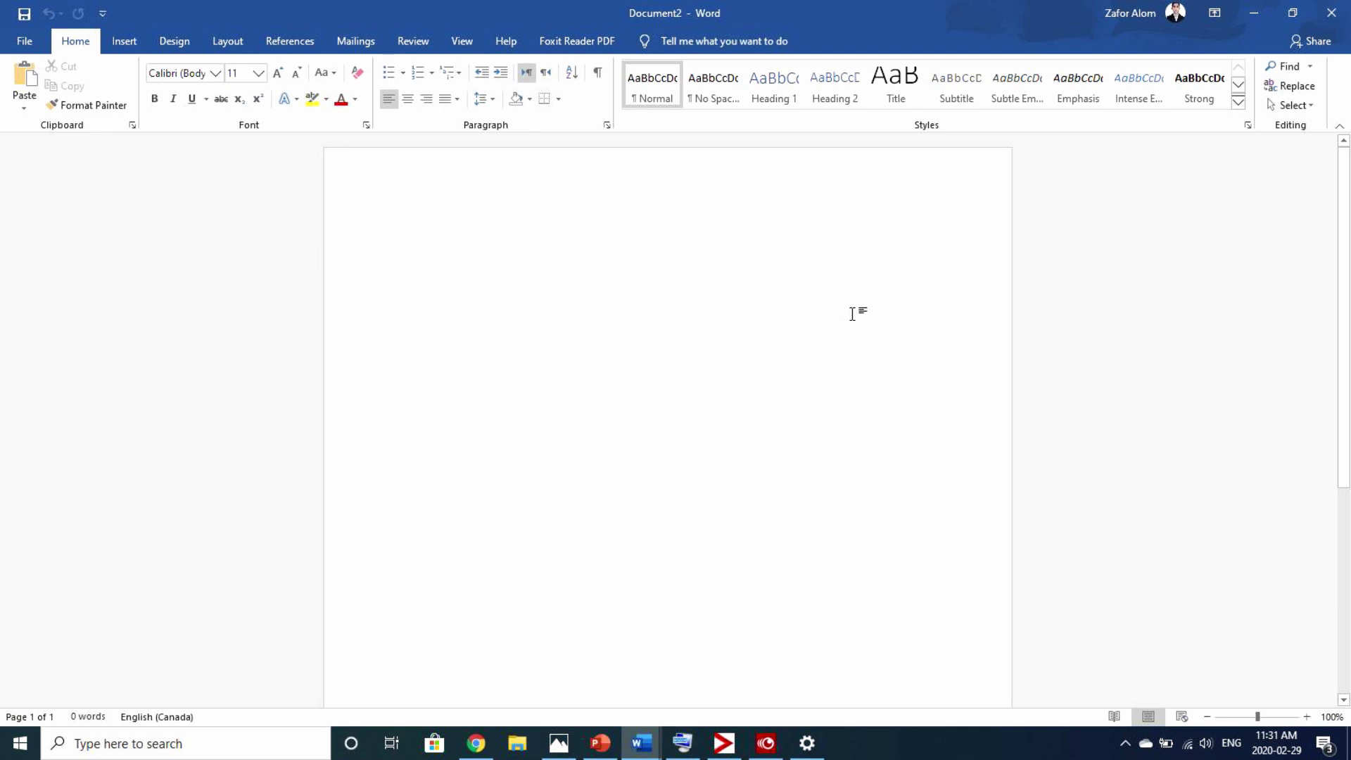
click(1231, 746)
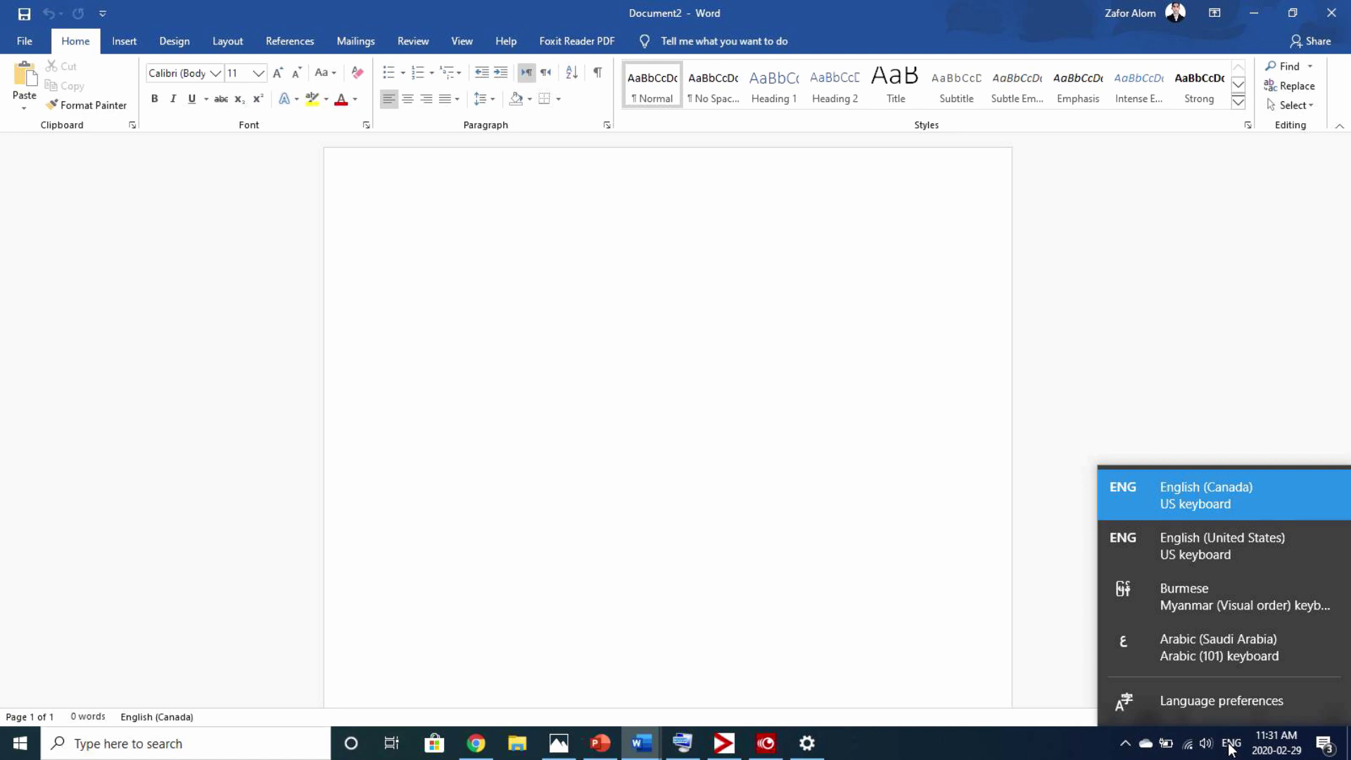
click(1177, 648)
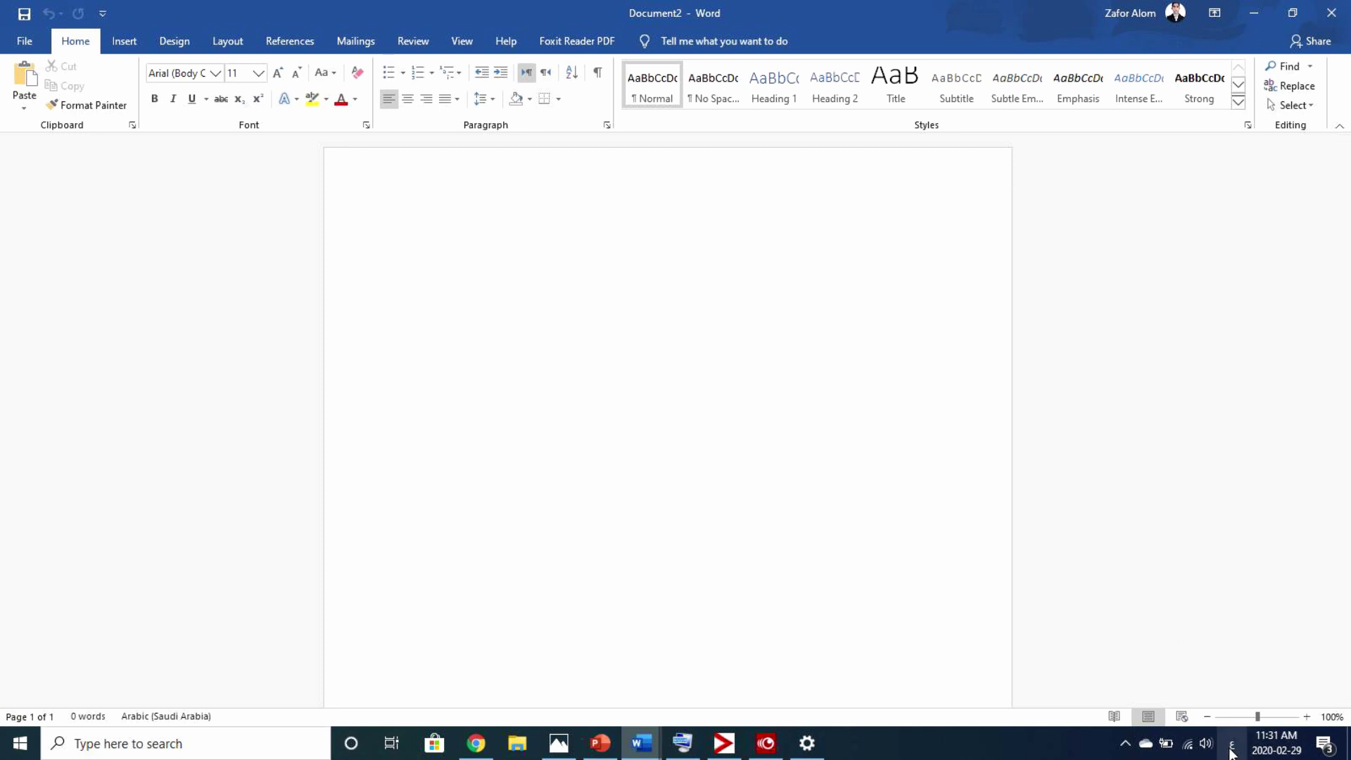
Show the Arabic layout on the On-Screen Keyboard, move the keyboard lower over the page, and minimize it
click(684, 747)
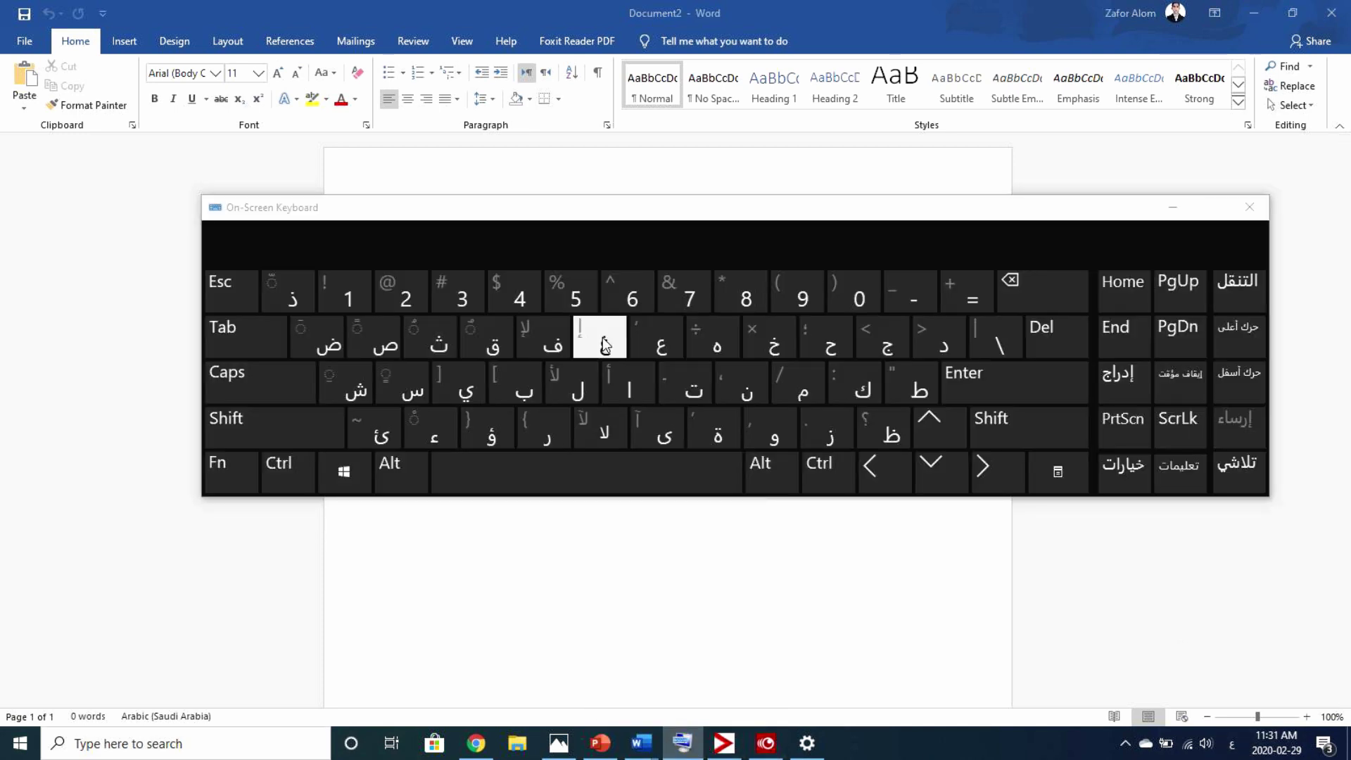
click(857, 215)
drag(857, 215, 832, 373)
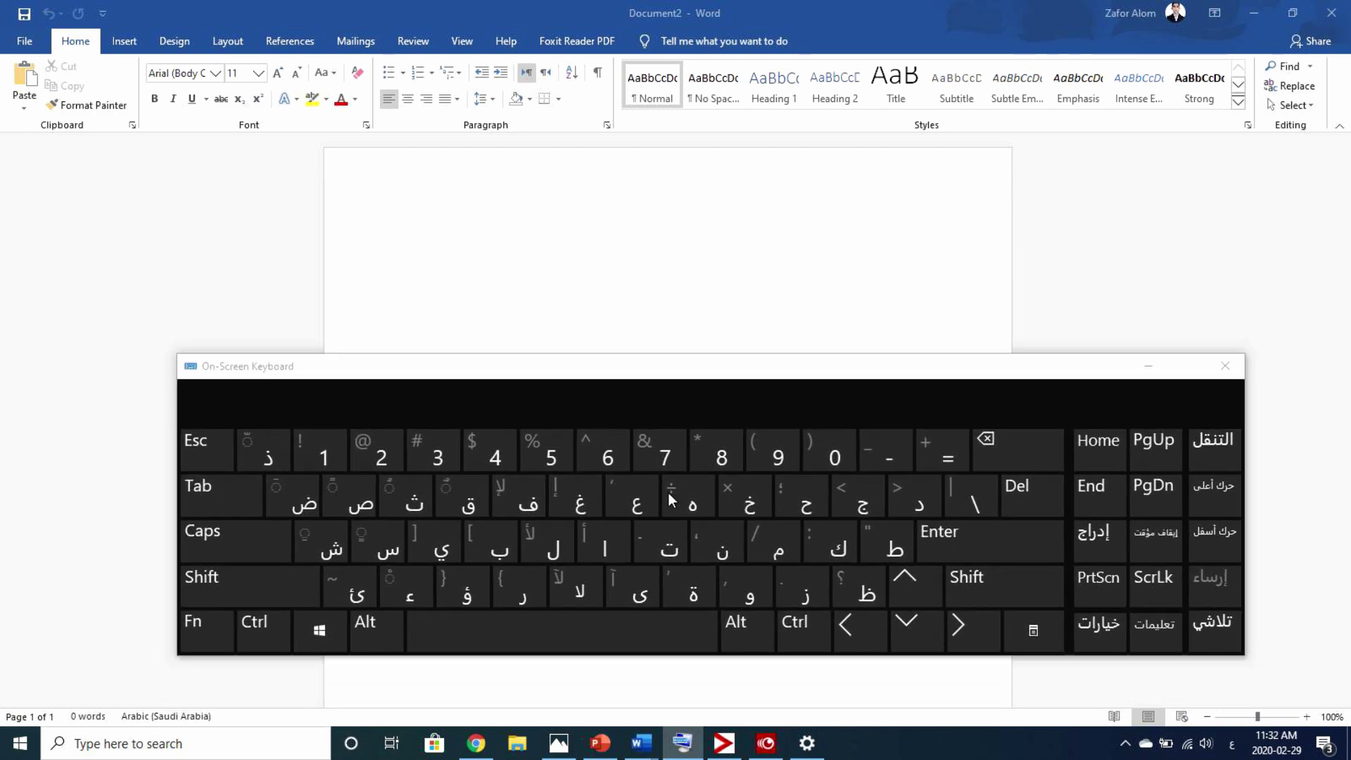
click(1148, 366)
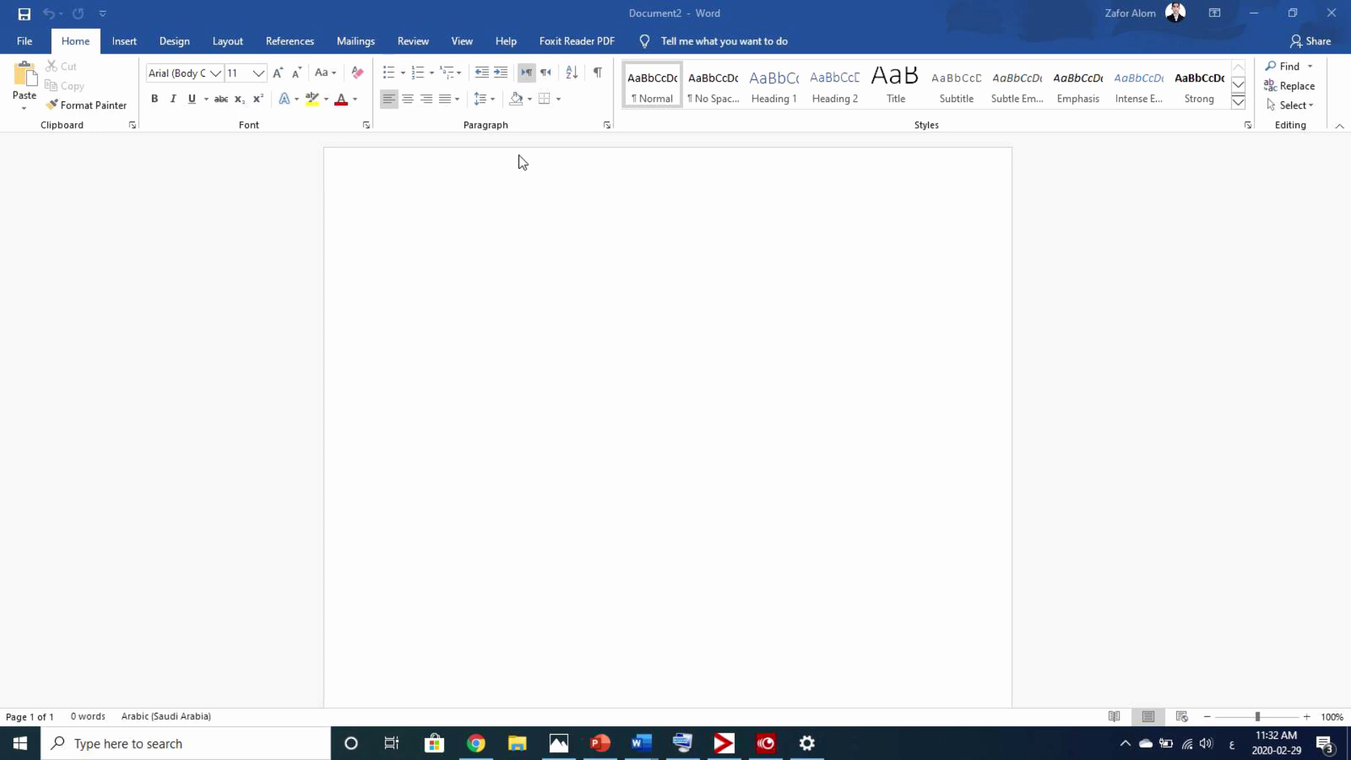
Try the right-to-left text direction in the blank document and switch back to left-to-right
click(548, 73)
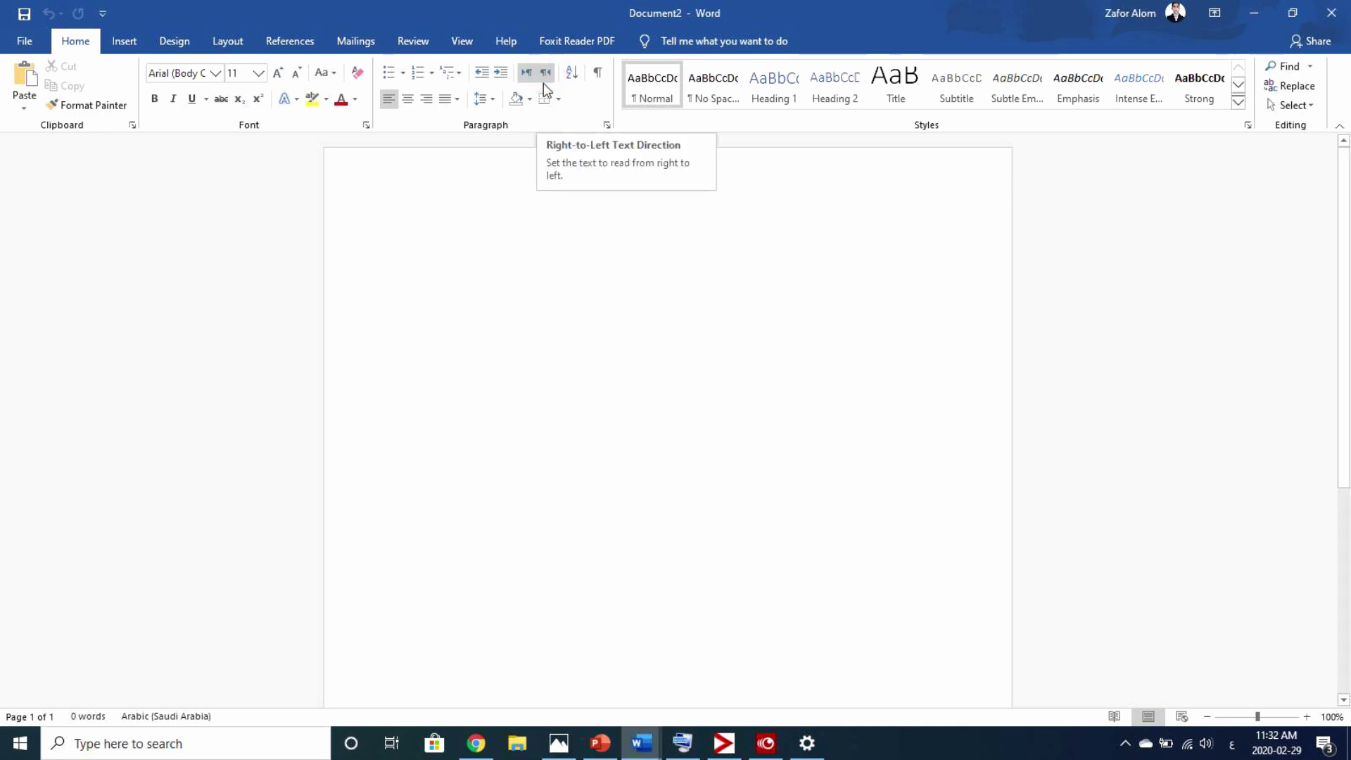
click(545, 73)
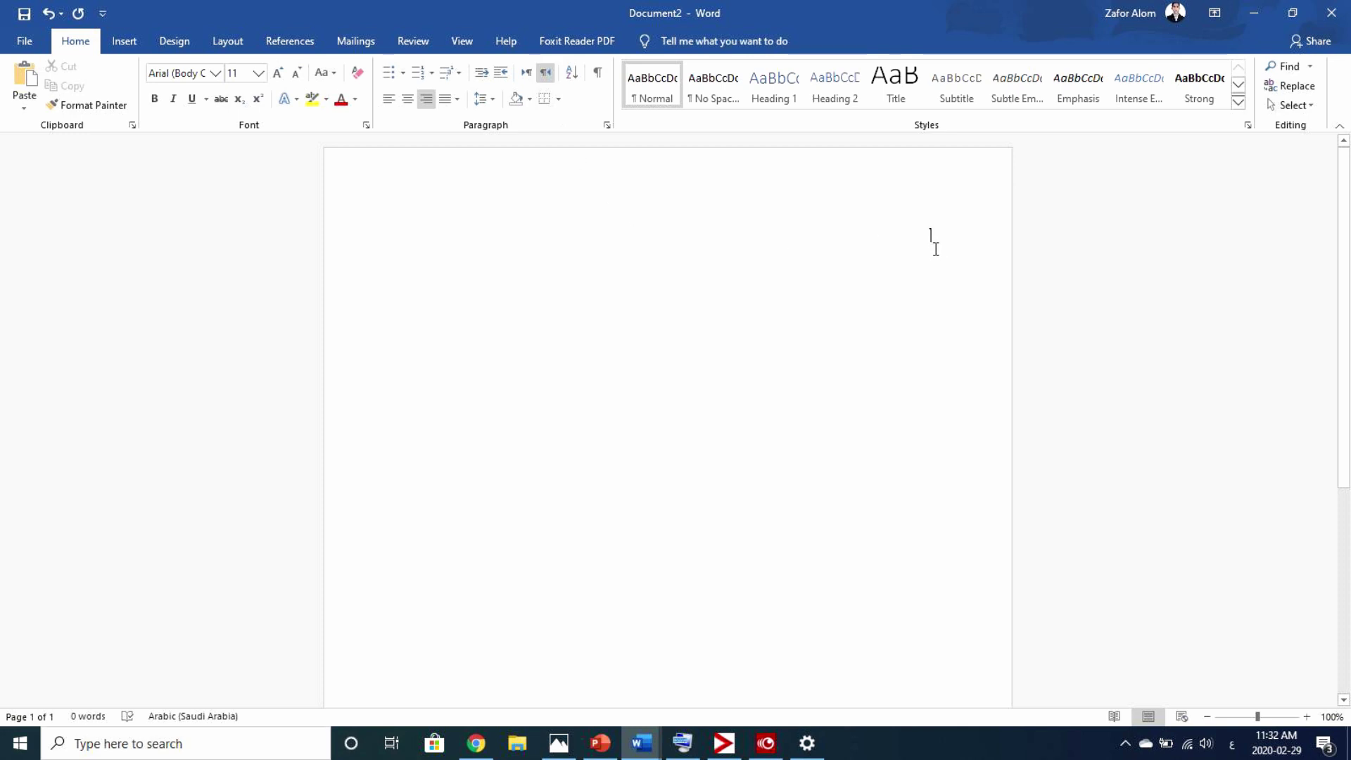
click(526, 73)
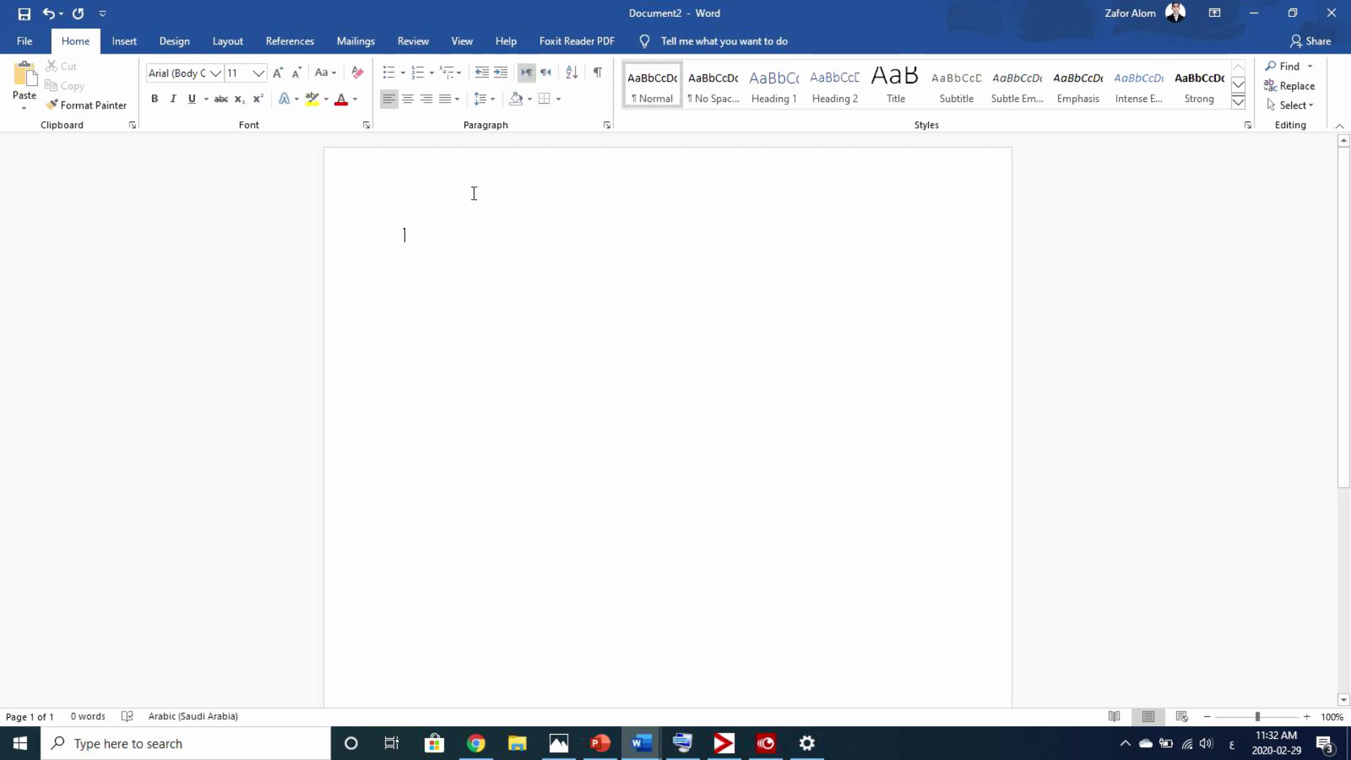
Set the blank document to right-to-left text direction and choose the Rohingya Guanya Leyka font
click(547, 73)
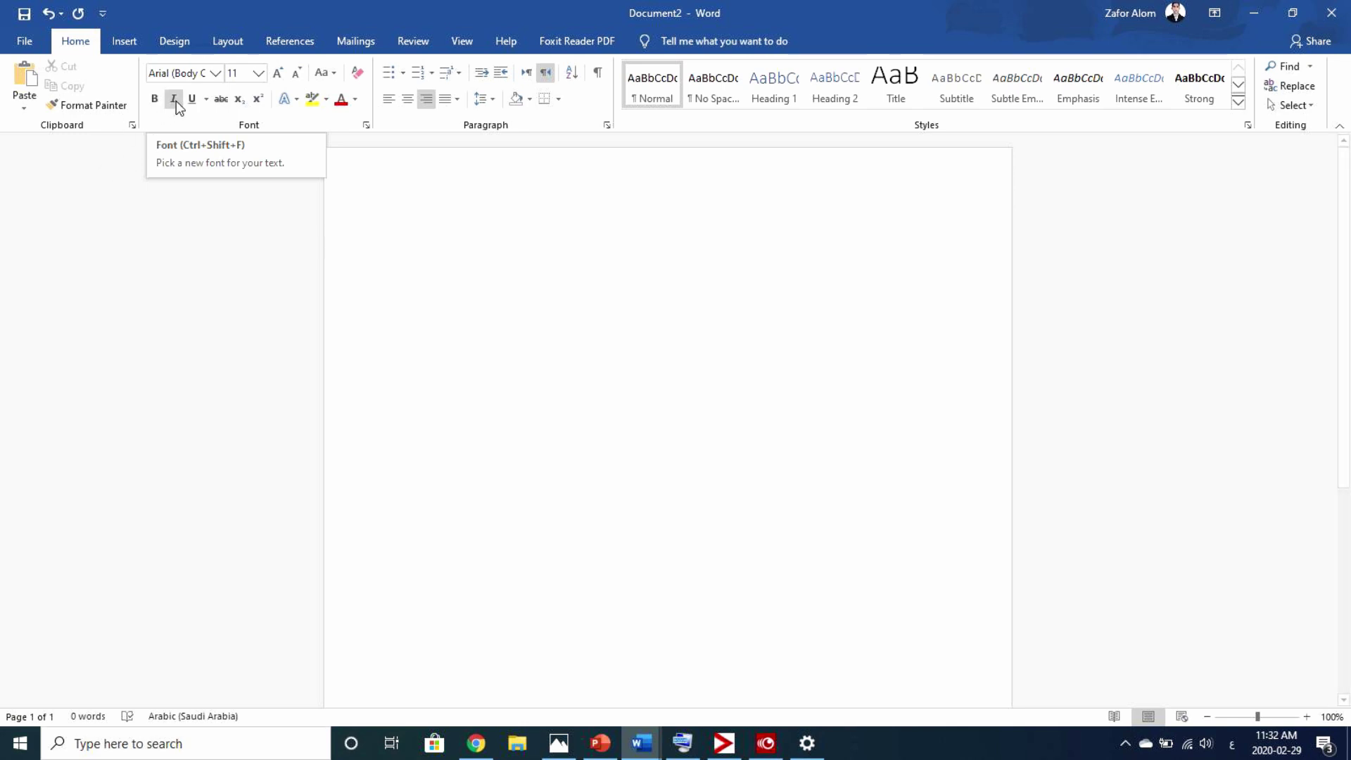
click(214, 73)
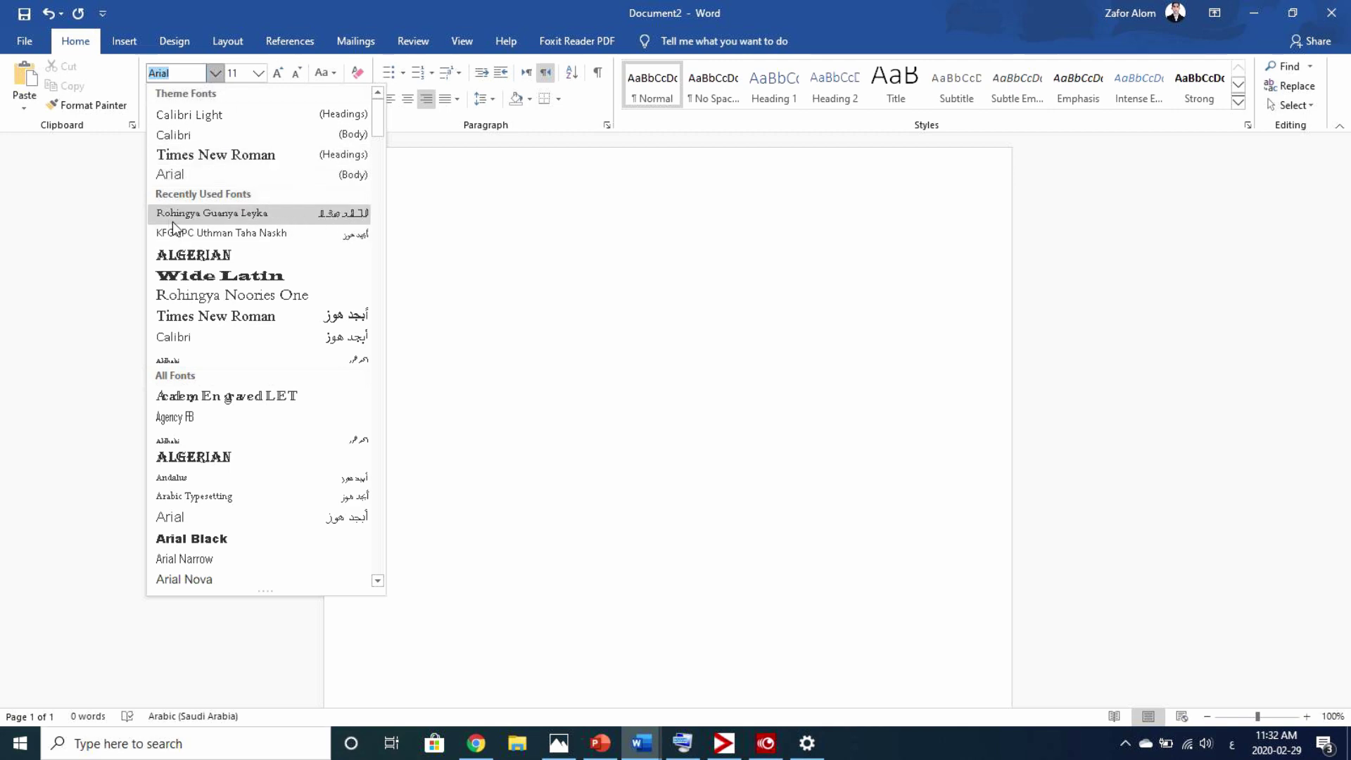
click(245, 215)
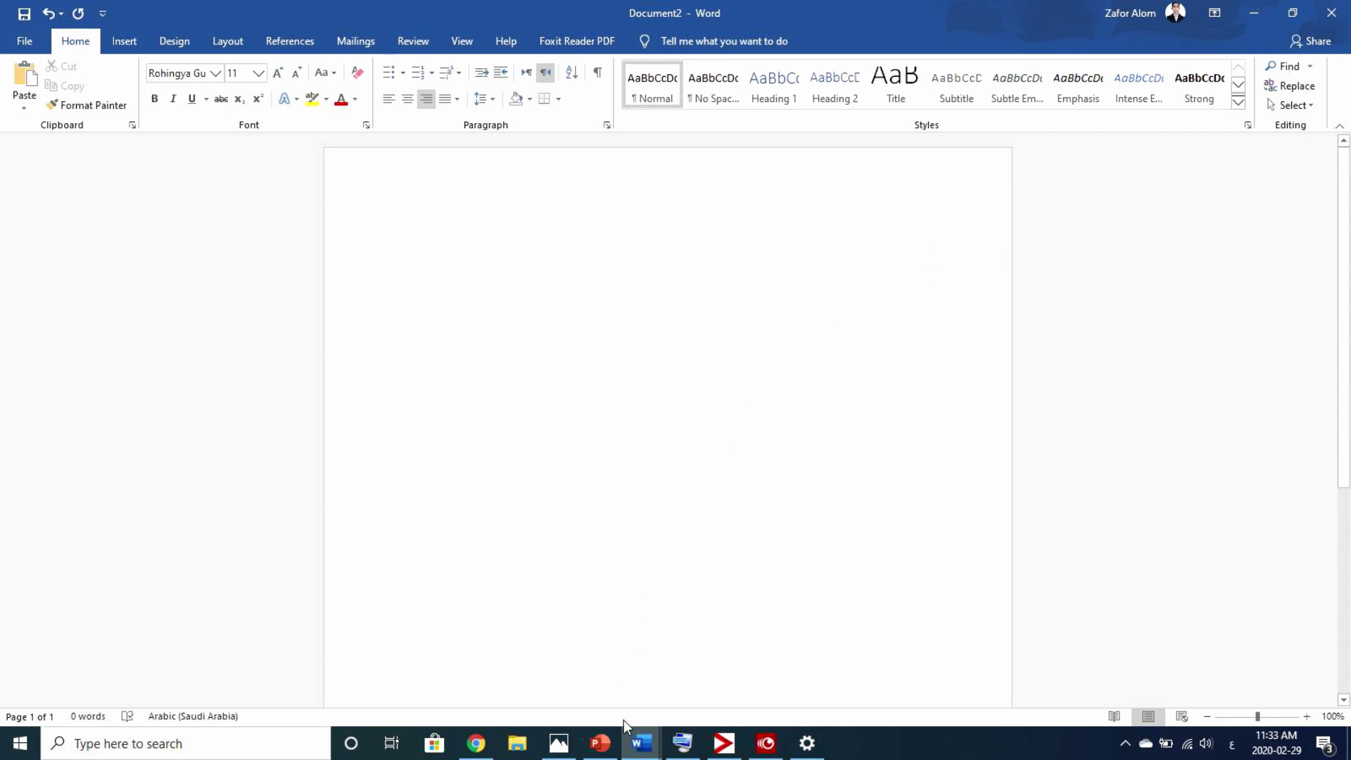
Restore the On-Screen Keyboard and enter three test letters on the document's first line with the Arabic layout
click(682, 747)
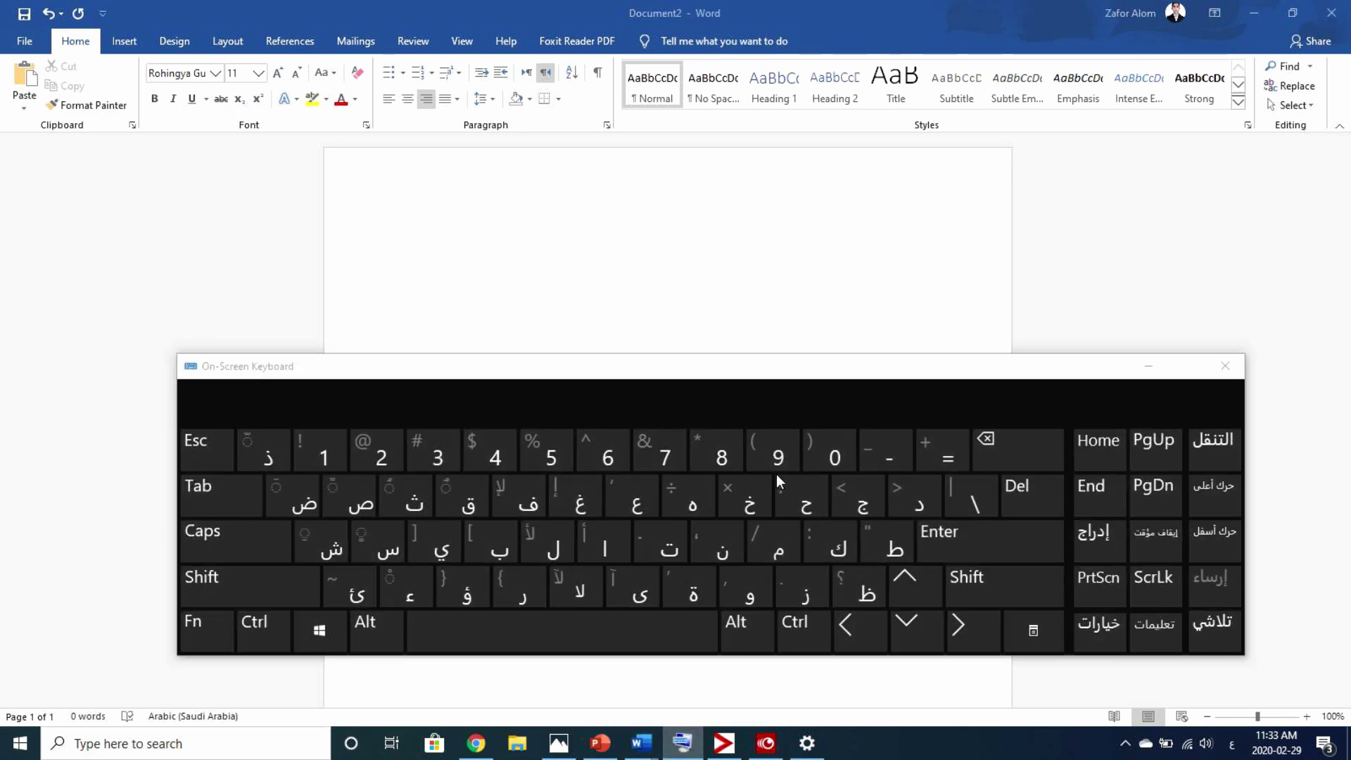
click(946, 238)
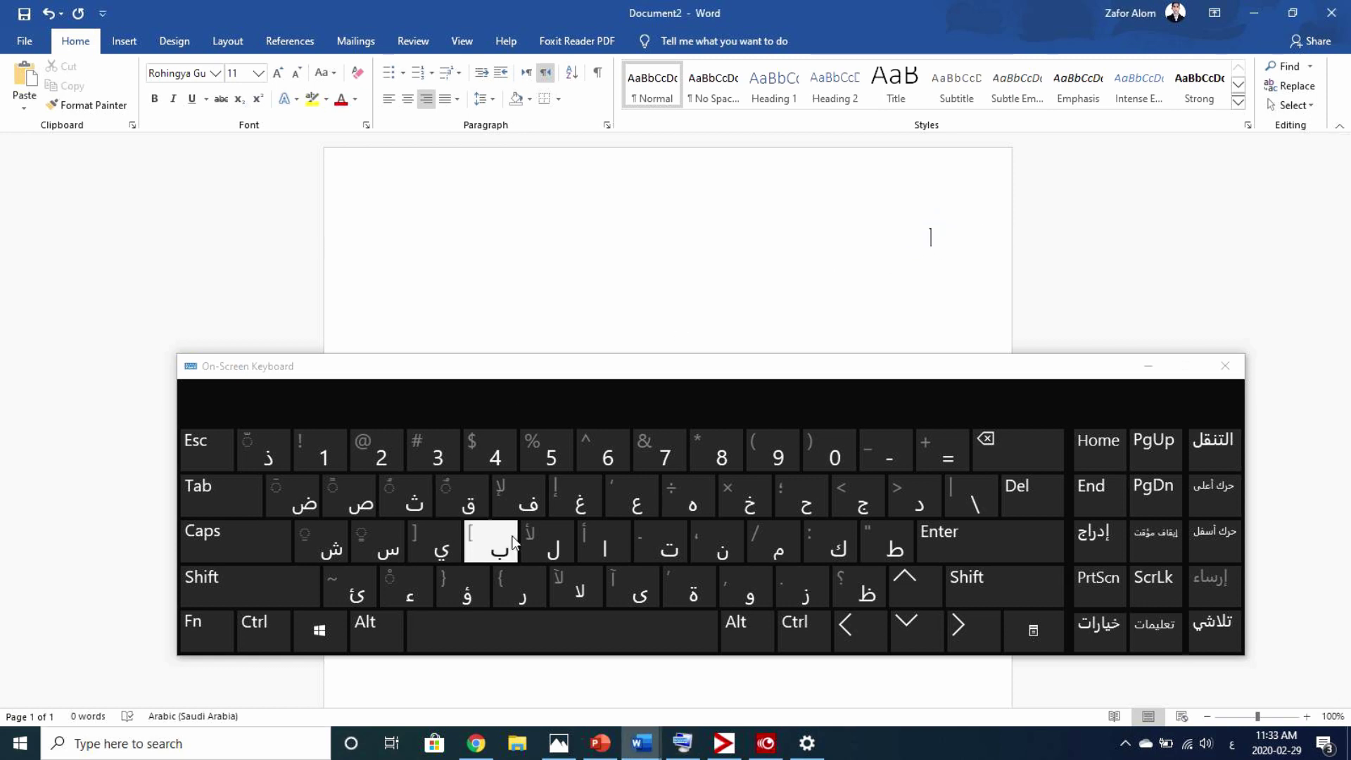
click(803, 508)
click(653, 556)
click(604, 549)
Enlarge the test word to 80 pt and place the cursor at its end
double_click(914, 236)
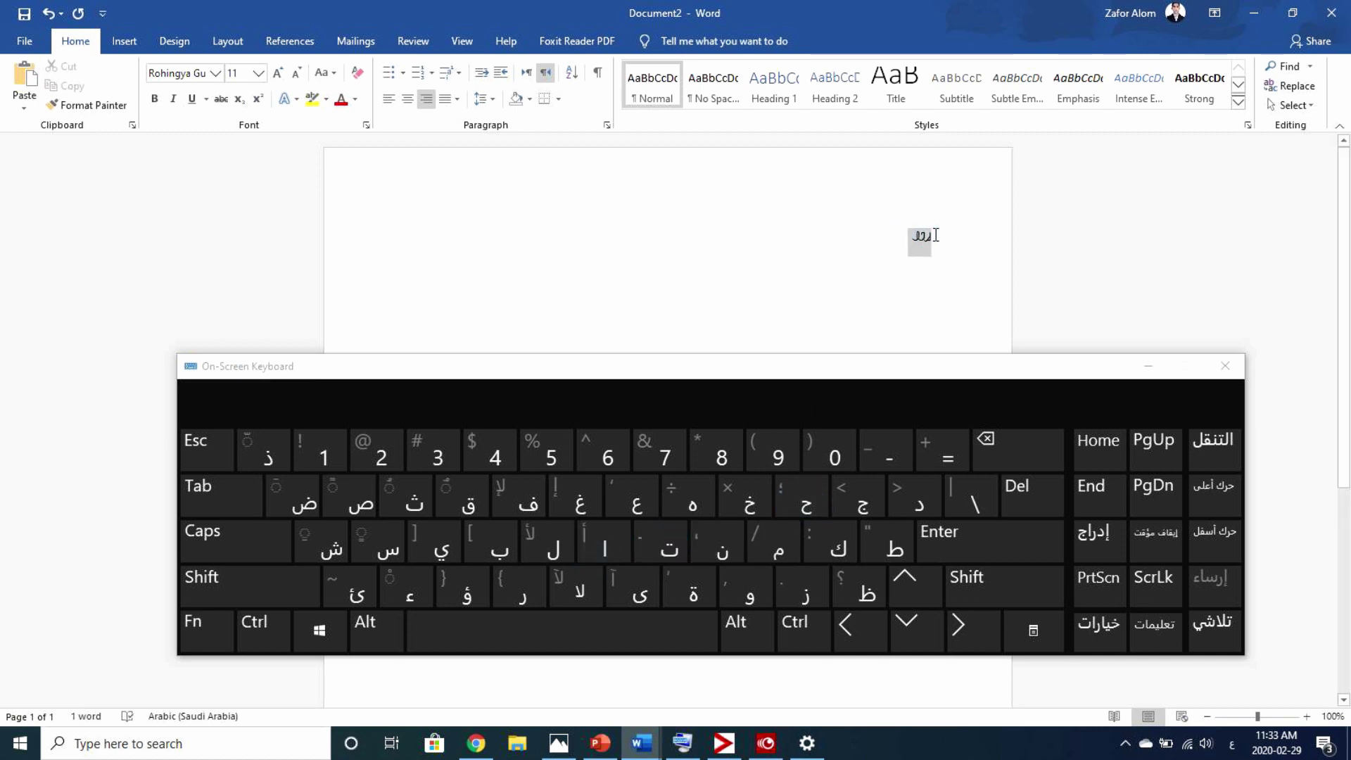
click(279, 77)
click(279, 77)
click(279, 77)
click(279, 78)
click(279, 78)
click(280, 78)
click(279, 77)
click(279, 78)
click(279, 78)
click(279, 77)
click(280, 77)
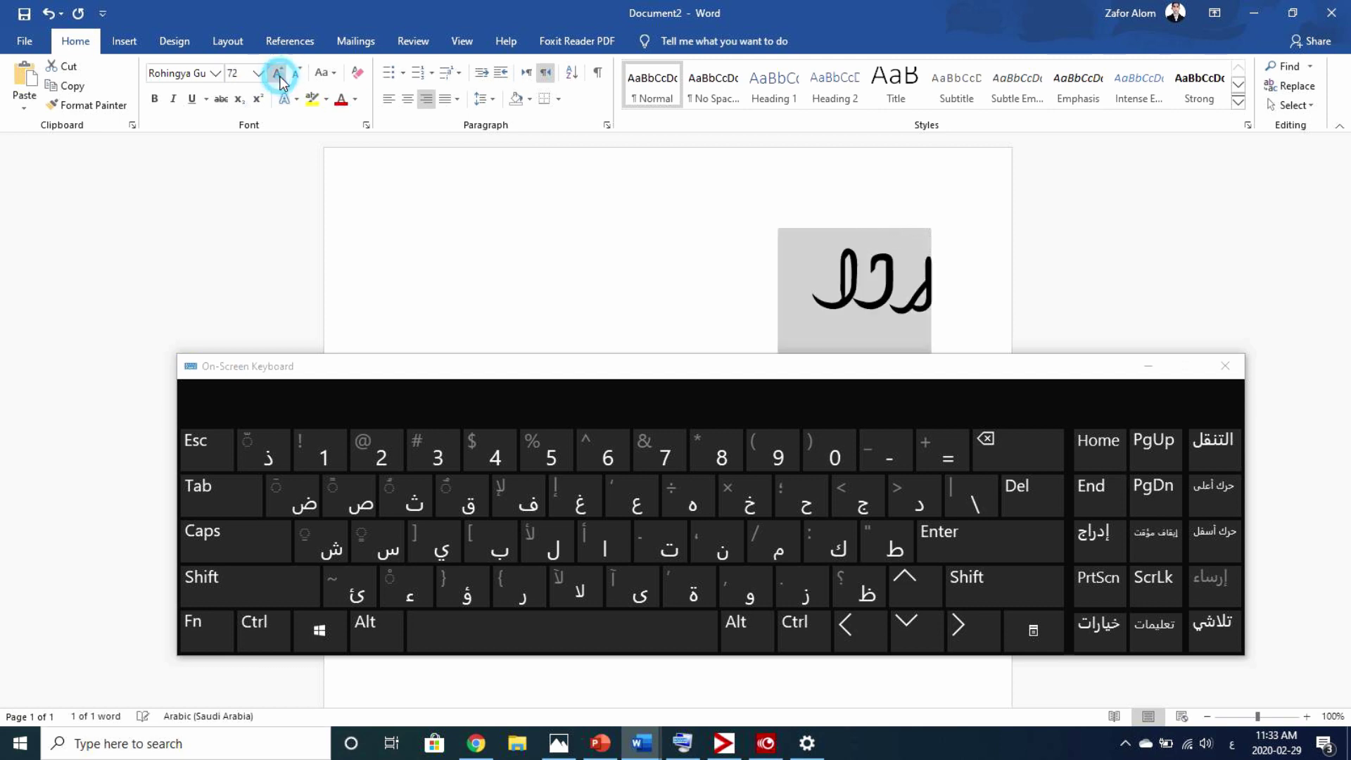
click(280, 77)
click(767, 295)
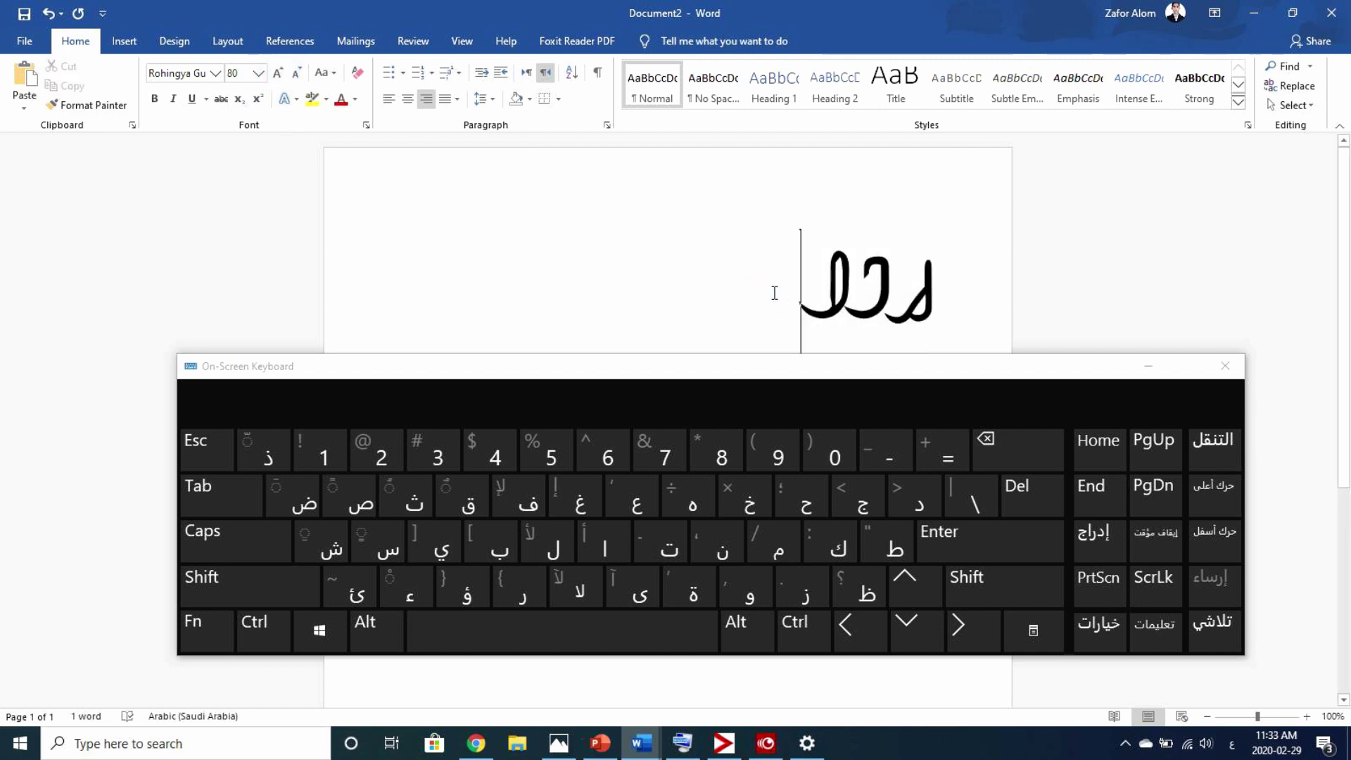
Continue the first line with more Rohingya letters and enter the digits 6 and 7 on the line below
click(495, 557)
click(422, 582)
click(425, 538)
click(461, 496)
click(560, 527)
click(581, 503)
click(635, 498)
click(679, 505)
click(607, 461)
click(660, 454)
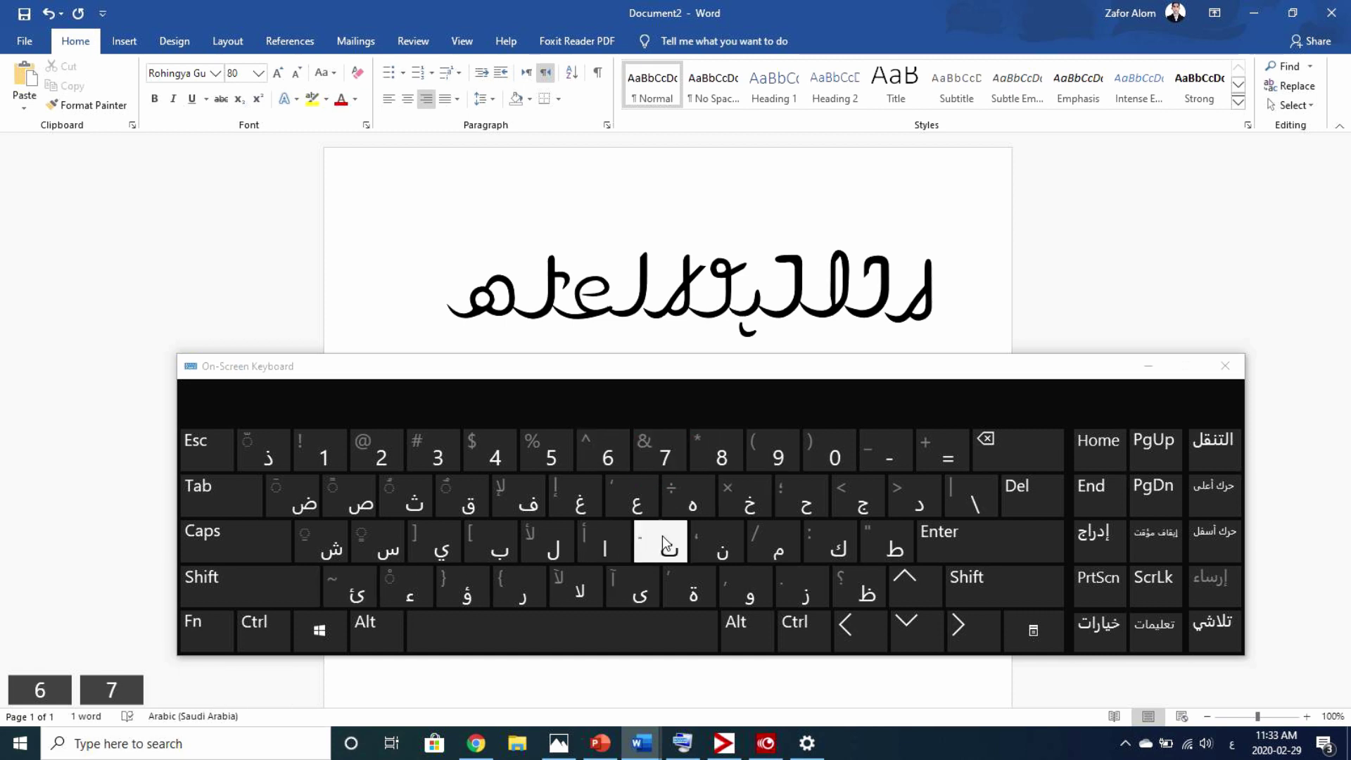
Minimize the On-Screen Keyboard and switch to the Download Rohingya Font slide in PowerPoint
click(1147, 369)
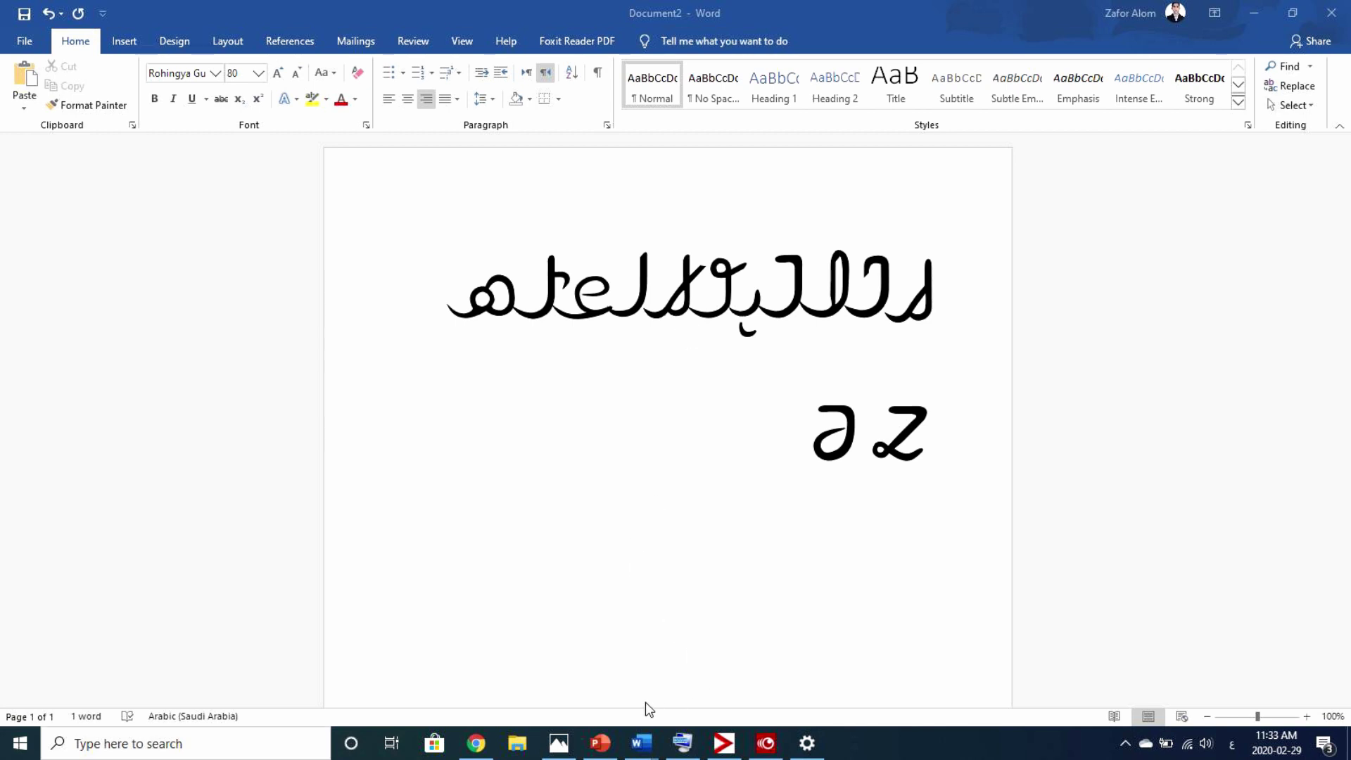
mouse_move(638, 743)
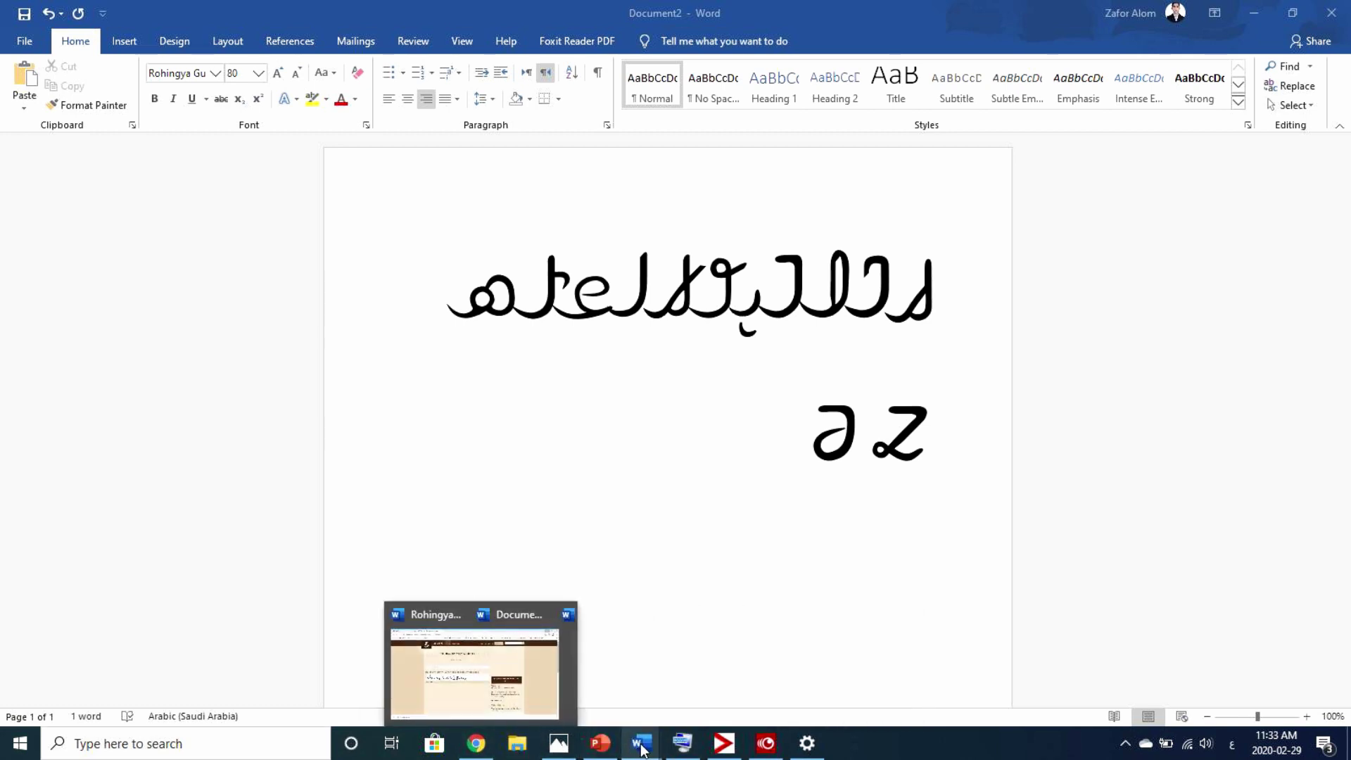
click(640, 675)
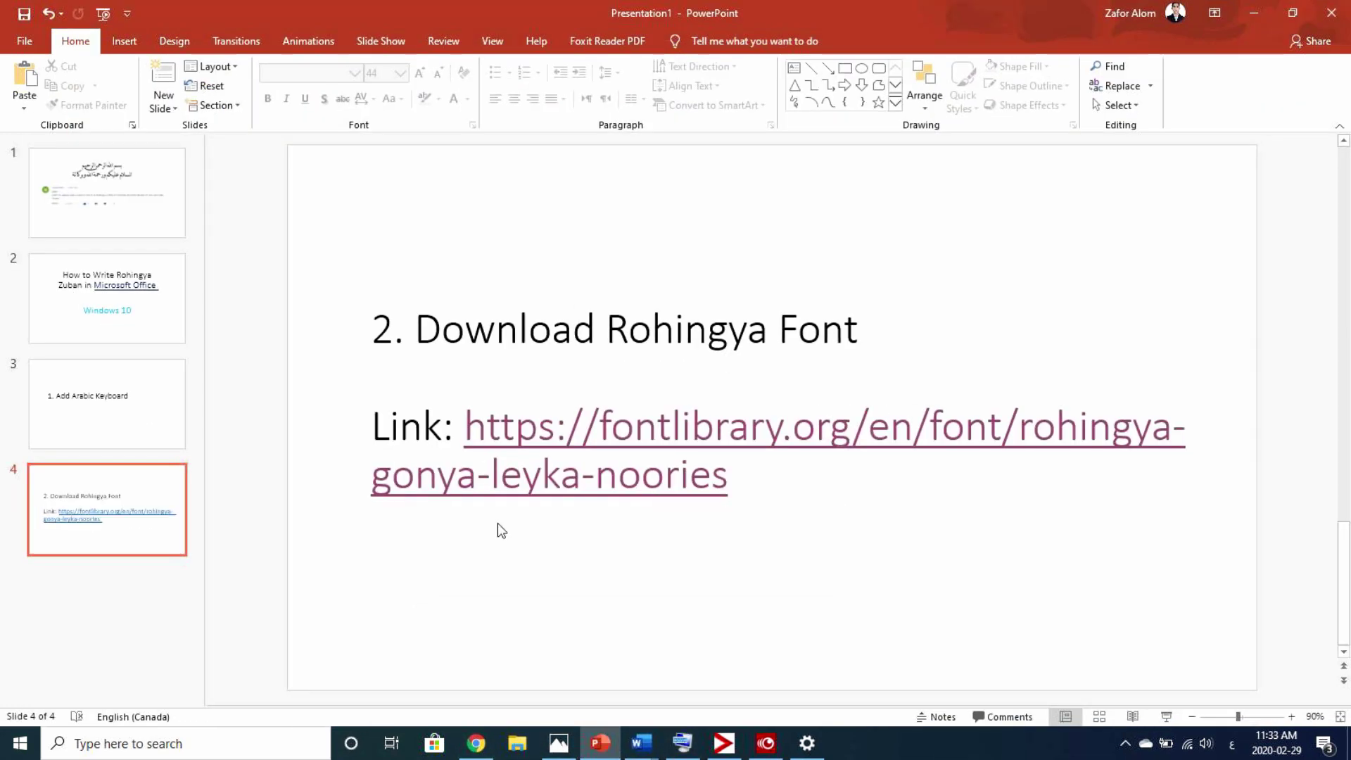